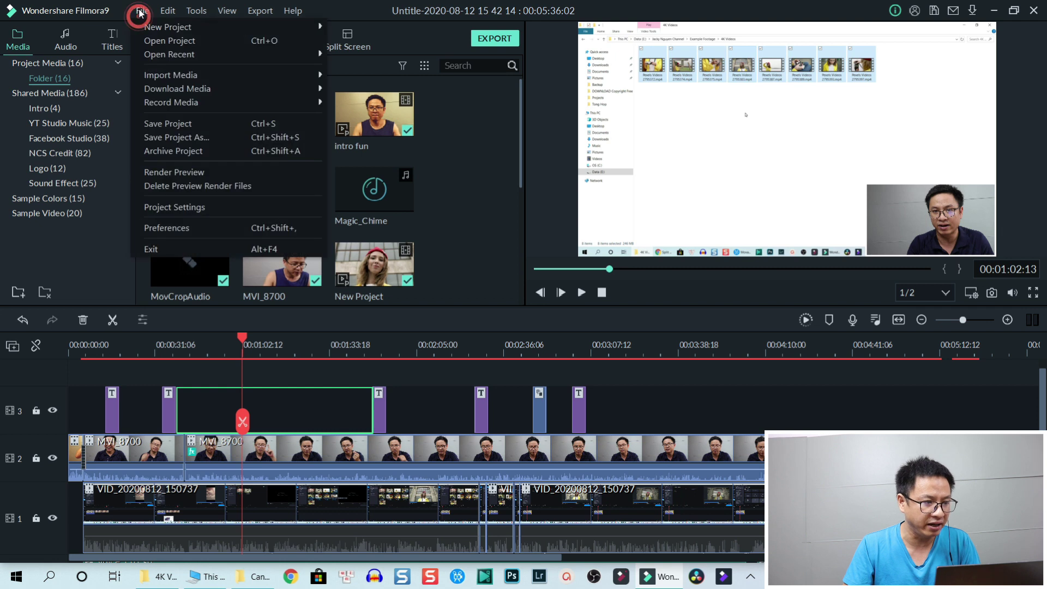
# Open the preferences and look through the General, Folders, Editing, Save and Performance settings.
pyautogui.click(186, 227)
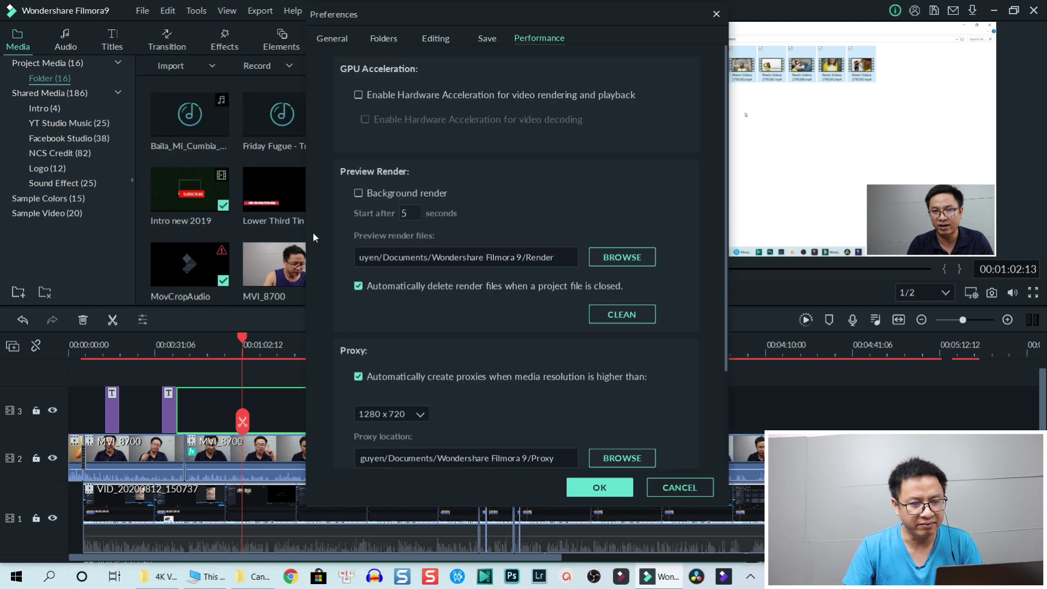
pyautogui.click(330, 39)
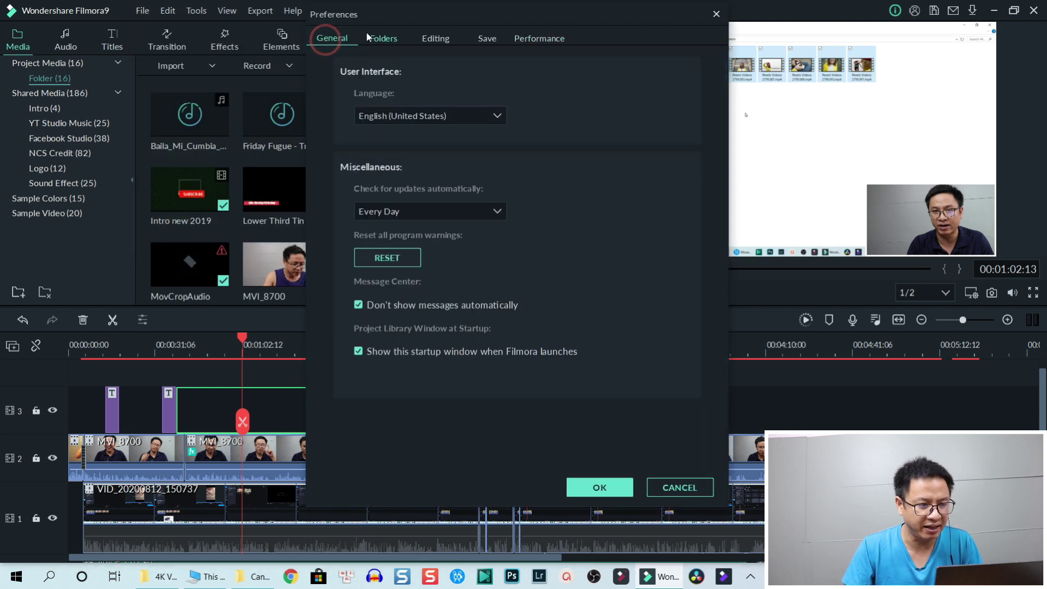
pyautogui.click(383, 38)
pyautogui.click(435, 38)
pyautogui.click(475, 36)
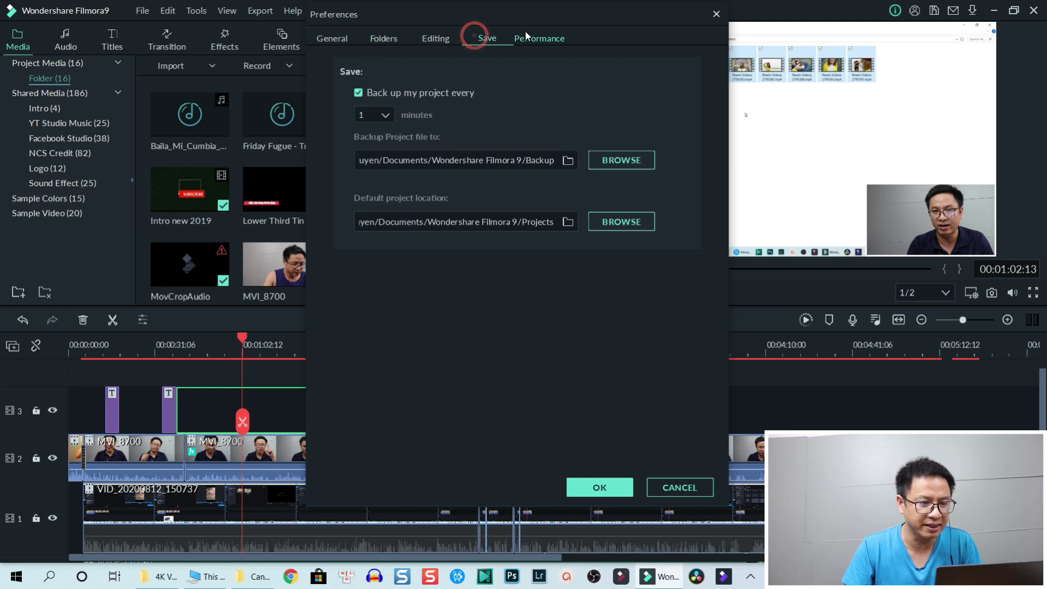
pyautogui.click(528, 36)
pyautogui.click(342, 38)
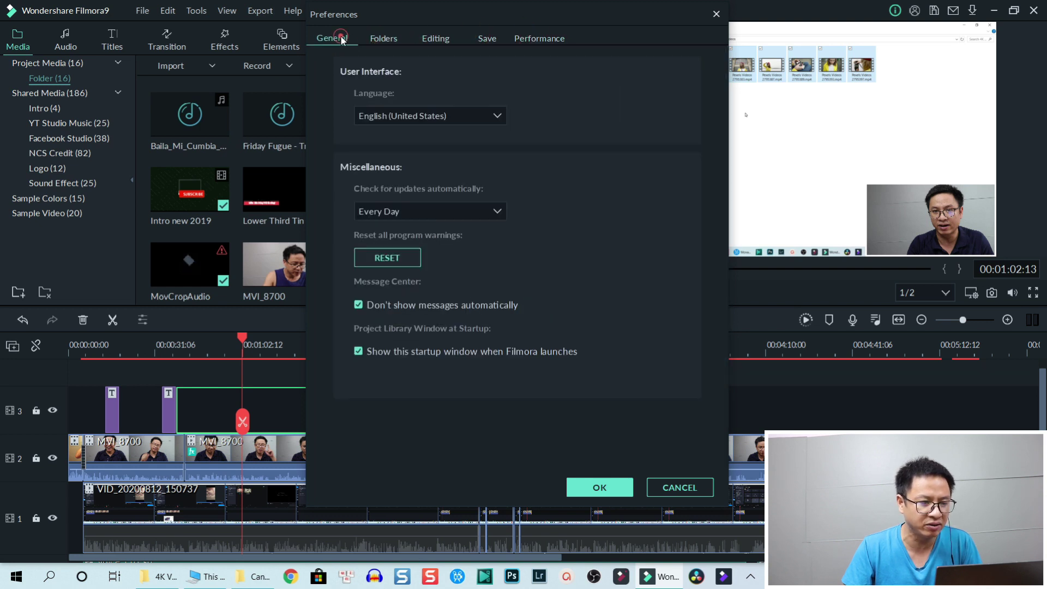
pyautogui.click(532, 39)
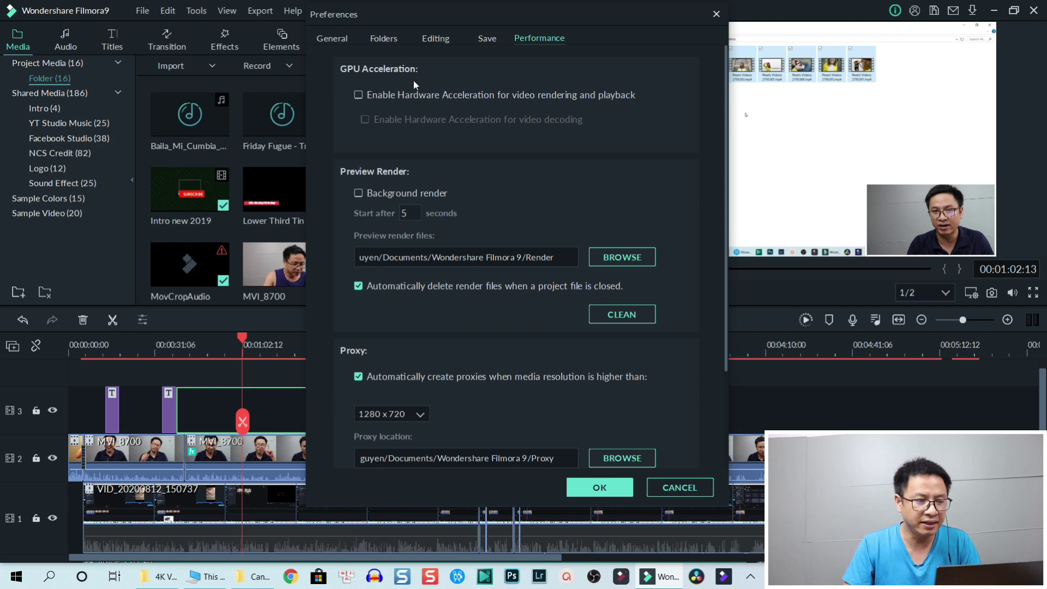
# Enable hardware acceleration for video rendering and playback and for video decoding, and apply the preferences.
pyautogui.click(358, 95)
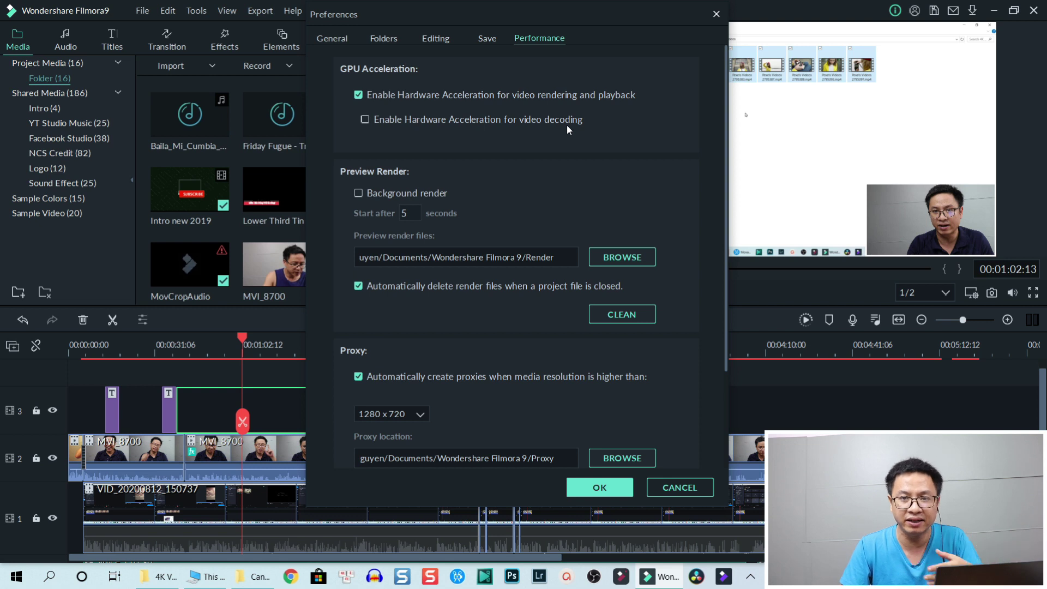
pyautogui.click(366, 118)
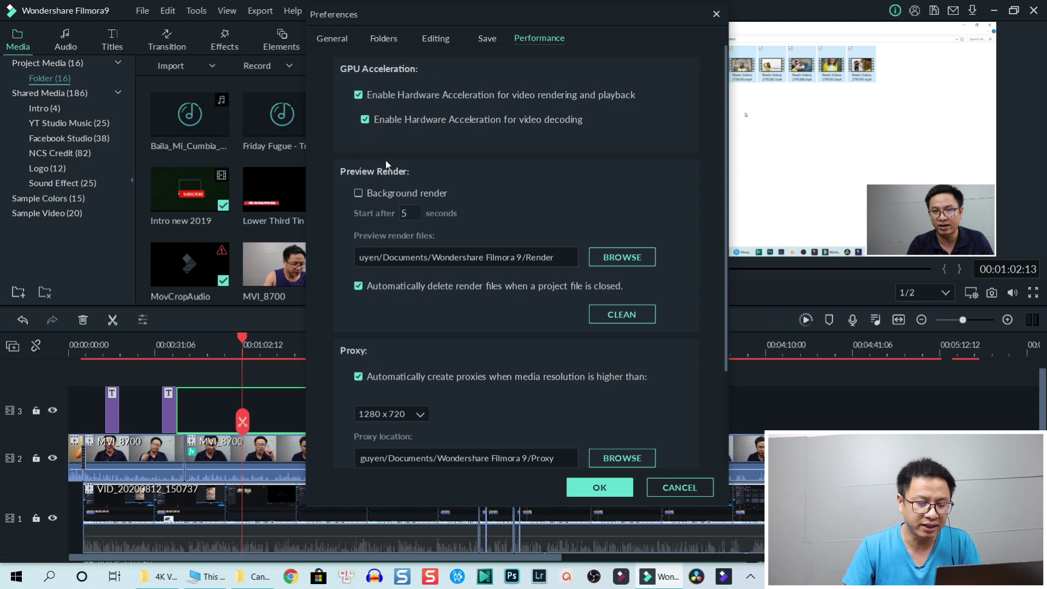
pyautogui.click(598, 493)
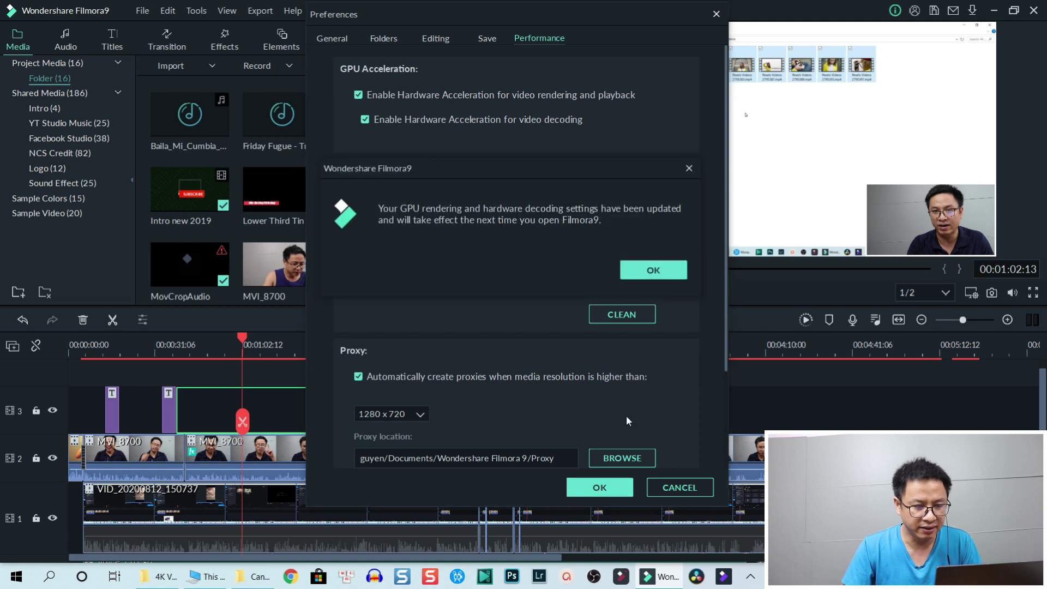
pyautogui.click(641, 273)
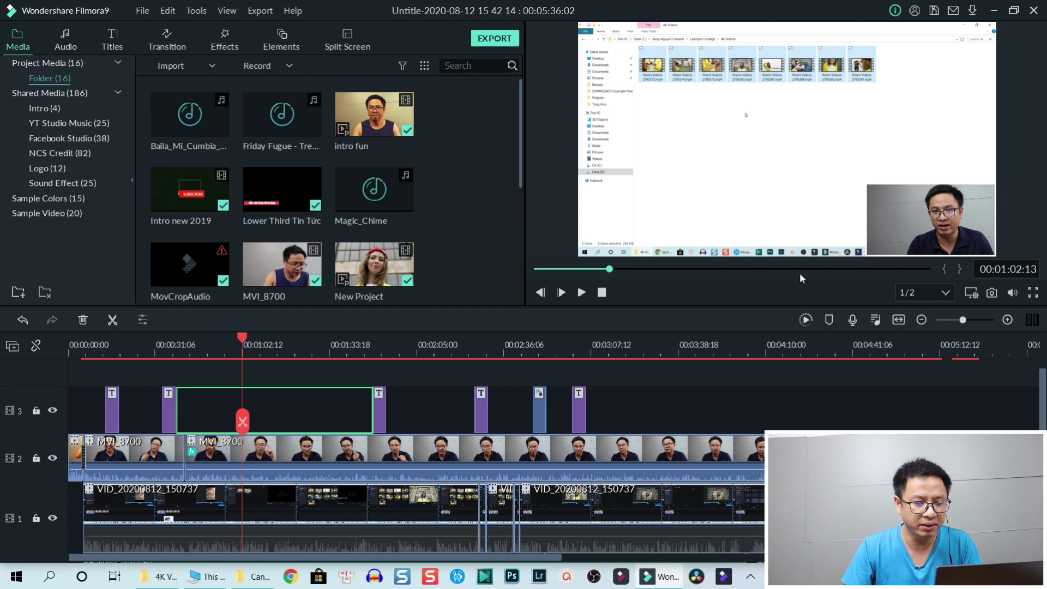
# Scrub through the timeline and play the project from about 00:00:04 to check playback smoothness.
pyautogui.click(93, 366)
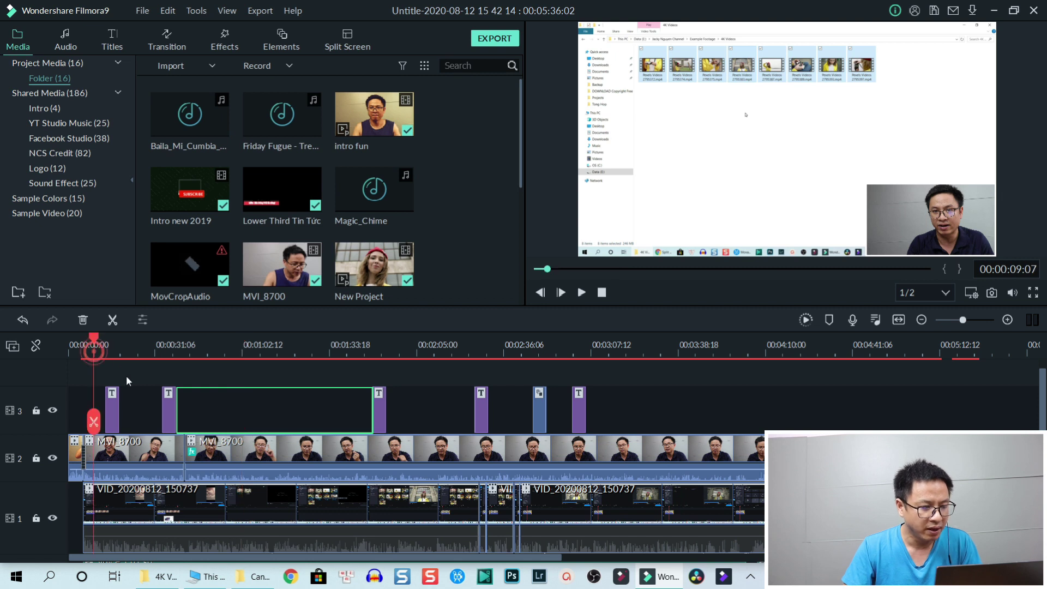
pyautogui.moveTo(117, 339); pyautogui.dragTo(631, 339)
pyautogui.moveTo(69, 390); pyautogui.dragTo(80, 384)
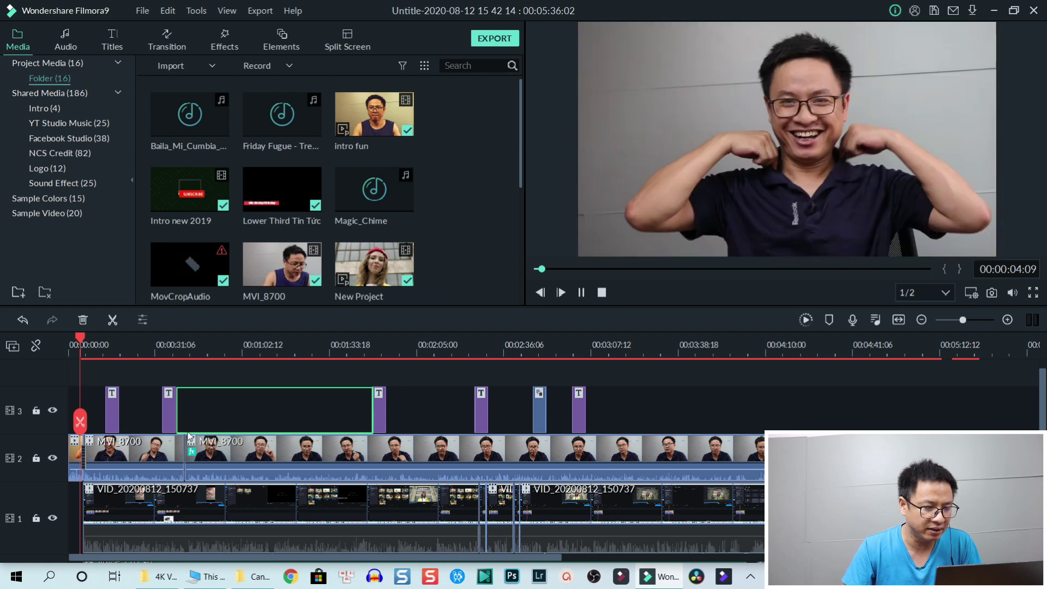
pyautogui.press('space')
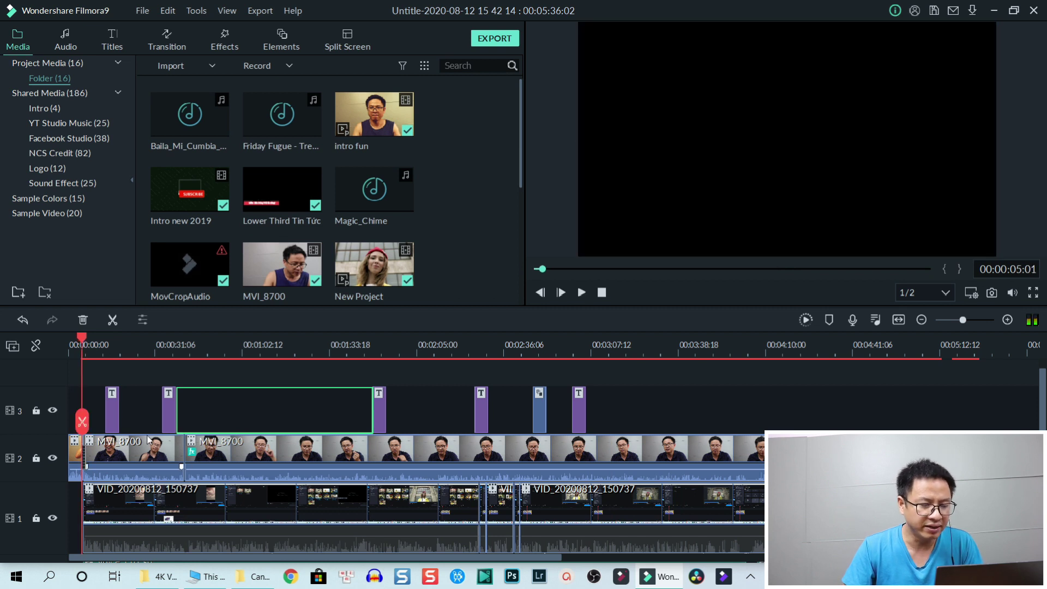
pyautogui.press('space')
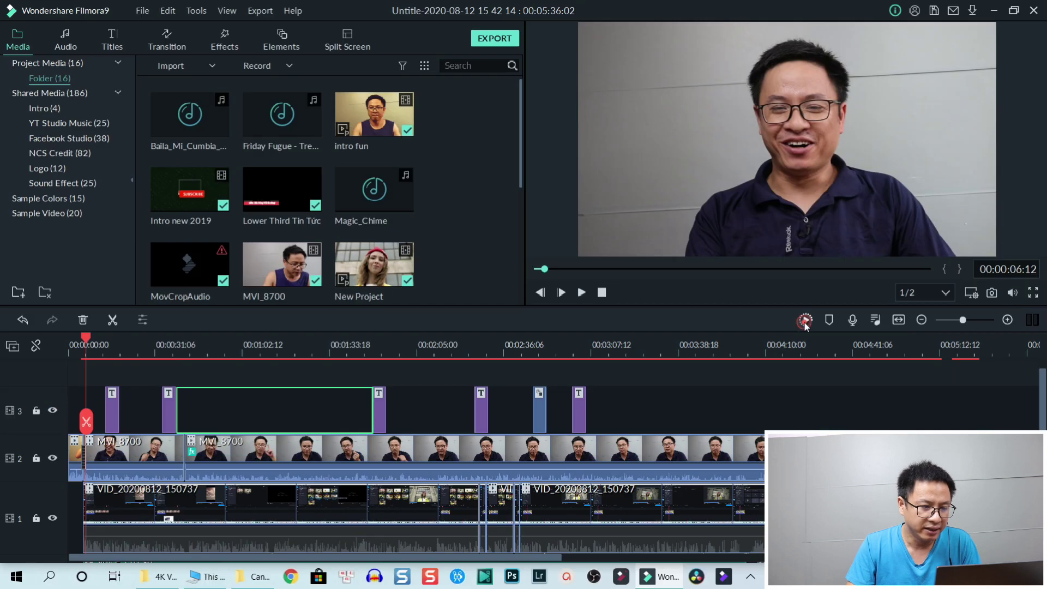
# Start a preview render of the timeline for smooth playback and cancel it.
pyautogui.click(566, 357)
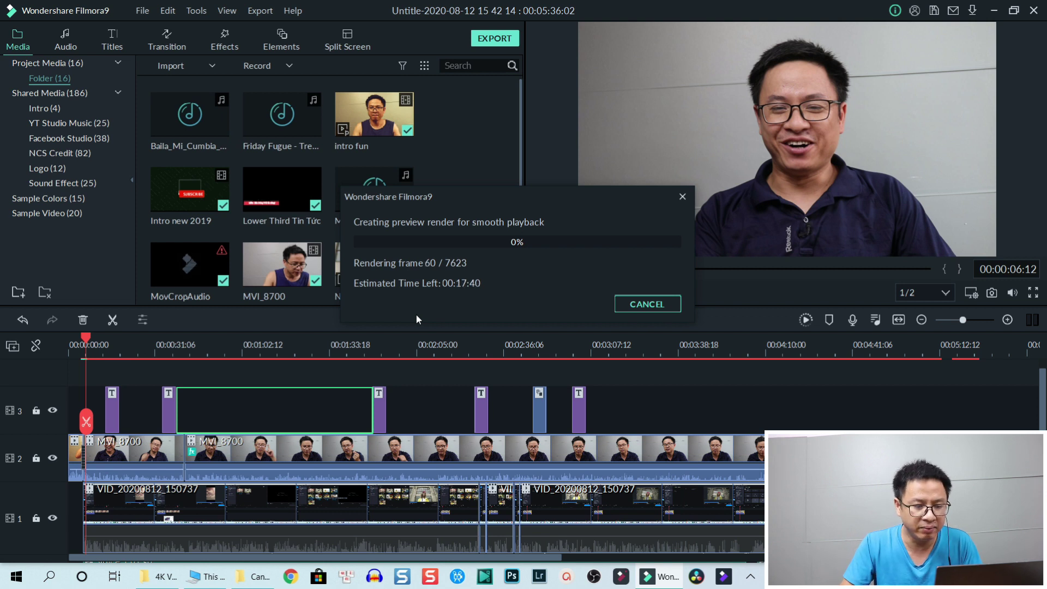
pyautogui.click(646, 304)
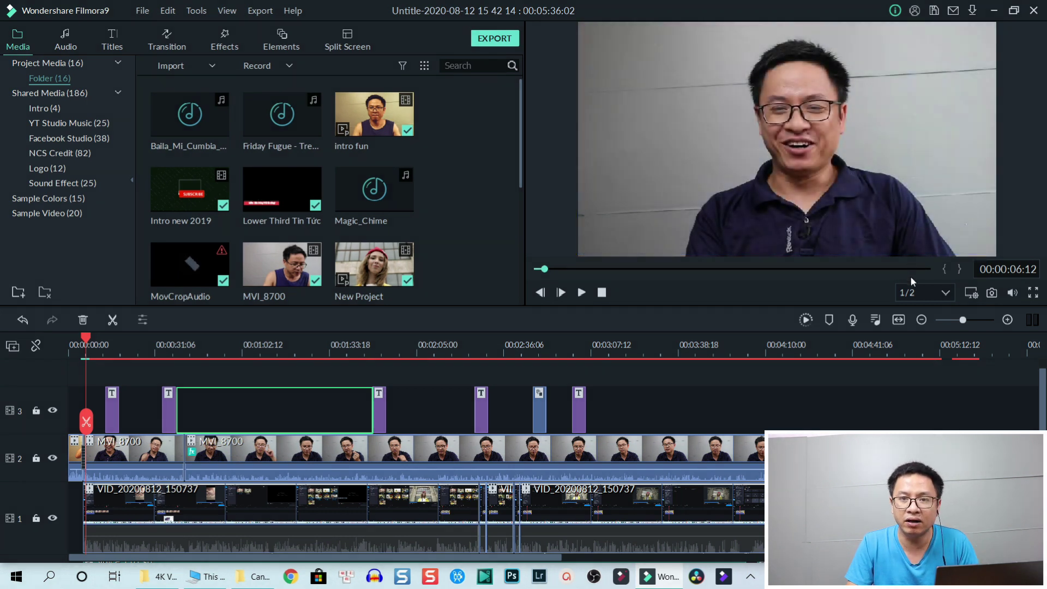
# Lower the preview playback quality to 1/4 and test playback at about 00:01:10 on the timeline.
pyautogui.click(917, 293)
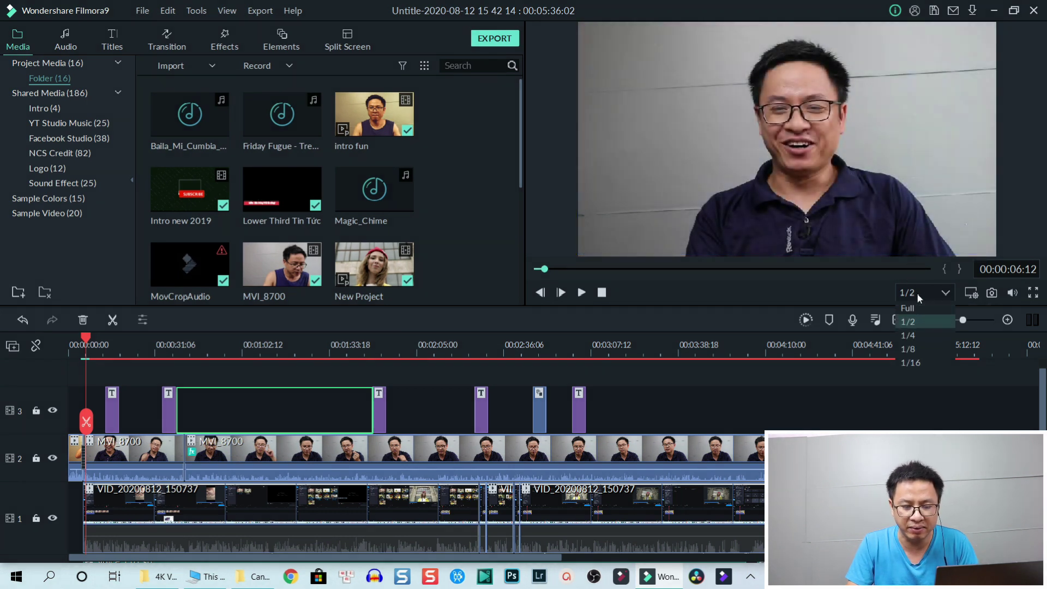
pyautogui.click(914, 336)
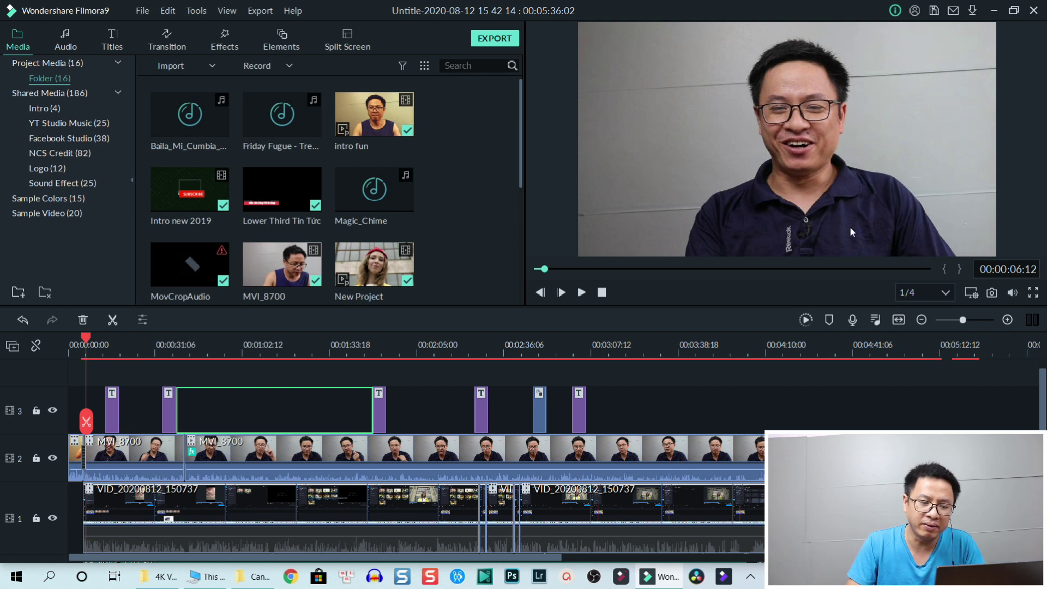
pyautogui.click(260, 352)
pyautogui.press('space')
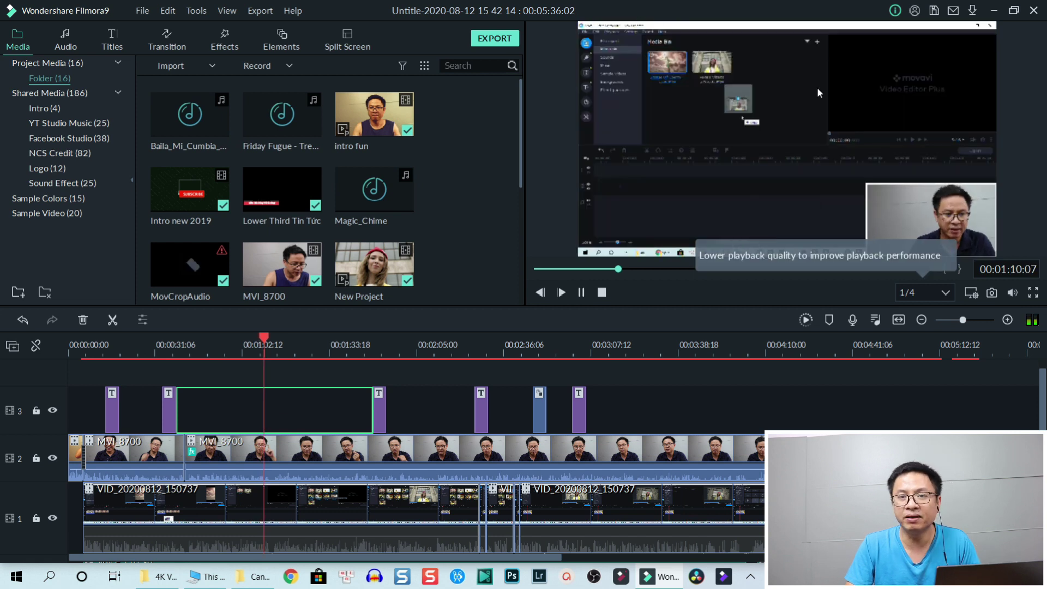
pyautogui.press('space')
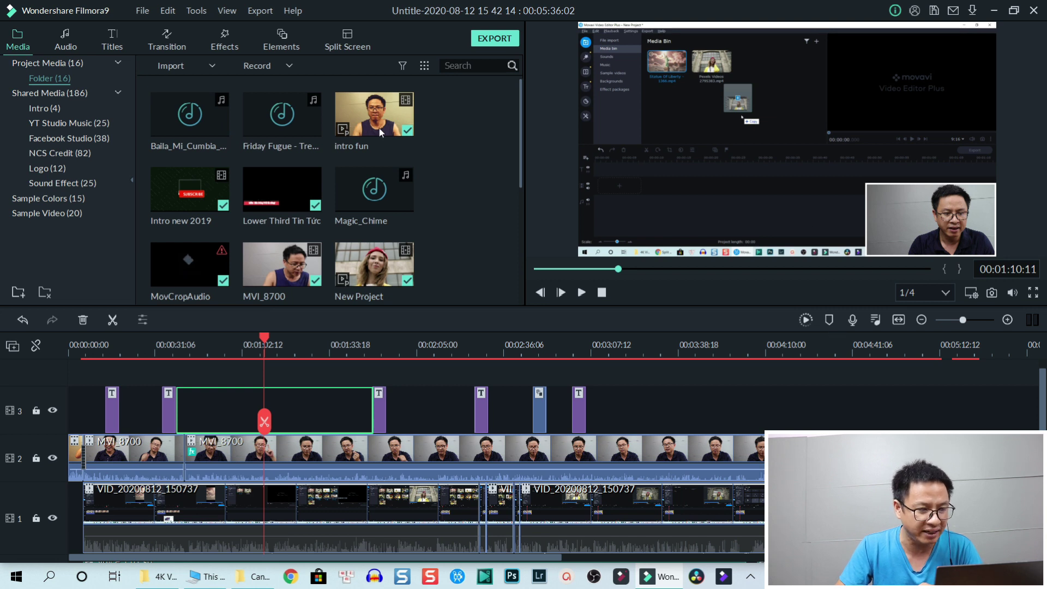
# In the save preferences, set the project backup location to the Filmora Backup folder on drive E.
pyautogui.click(142, 12)
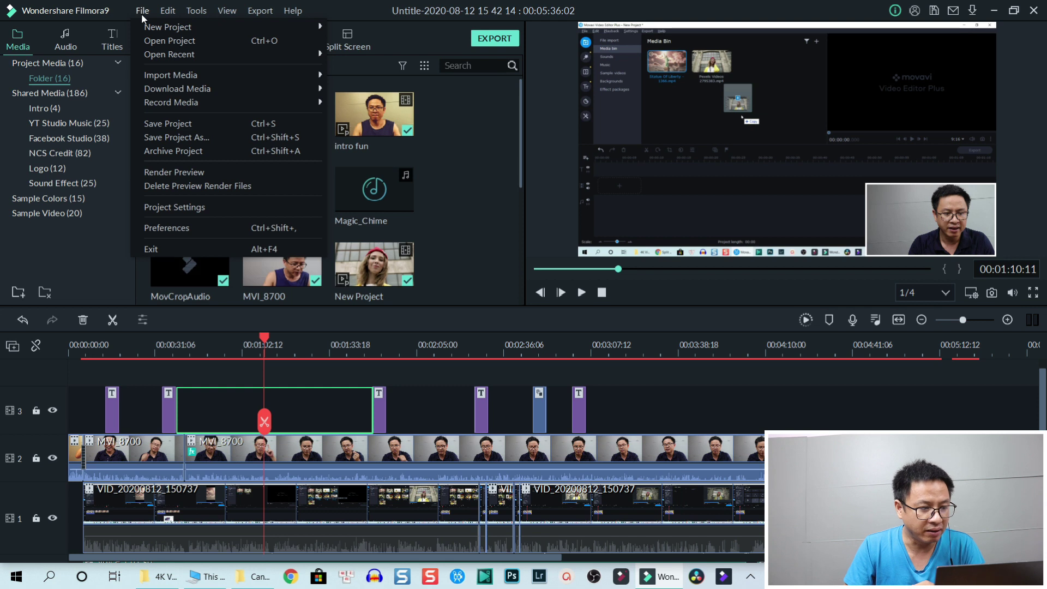
pyautogui.click(165, 227)
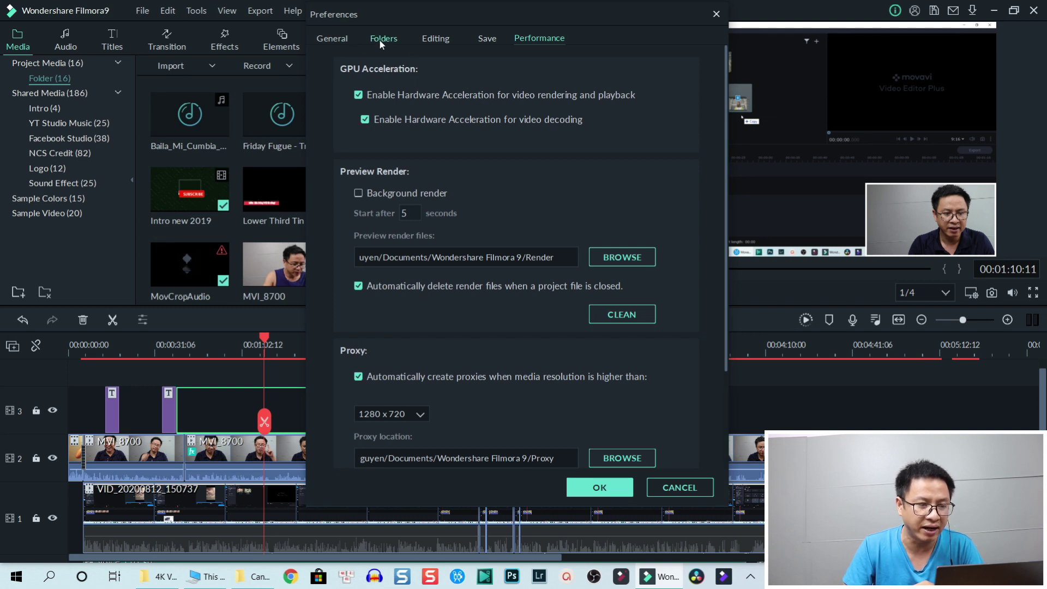
pyautogui.click(490, 41)
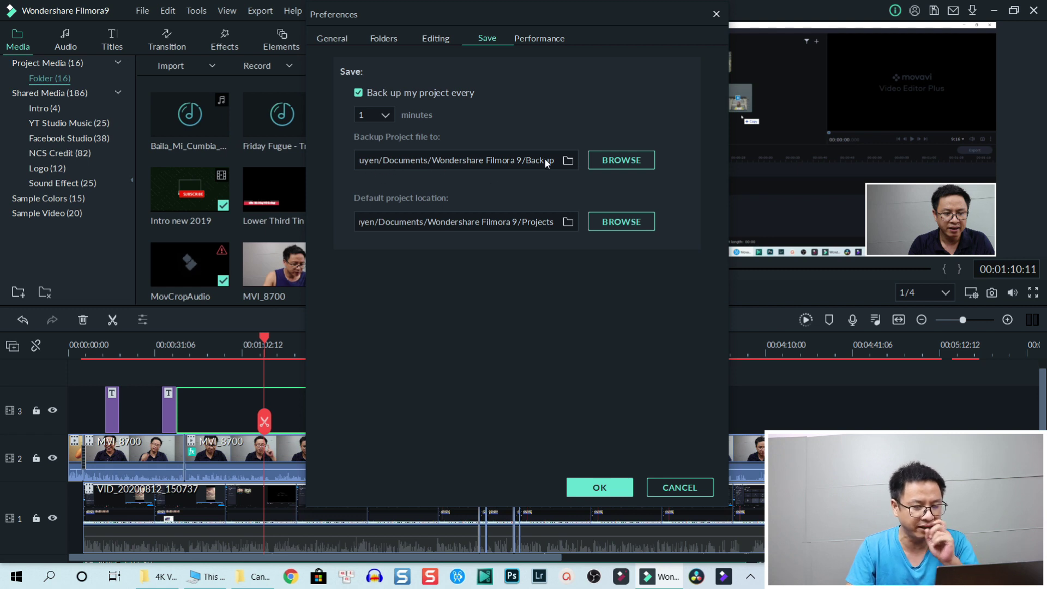
pyautogui.click(618, 164)
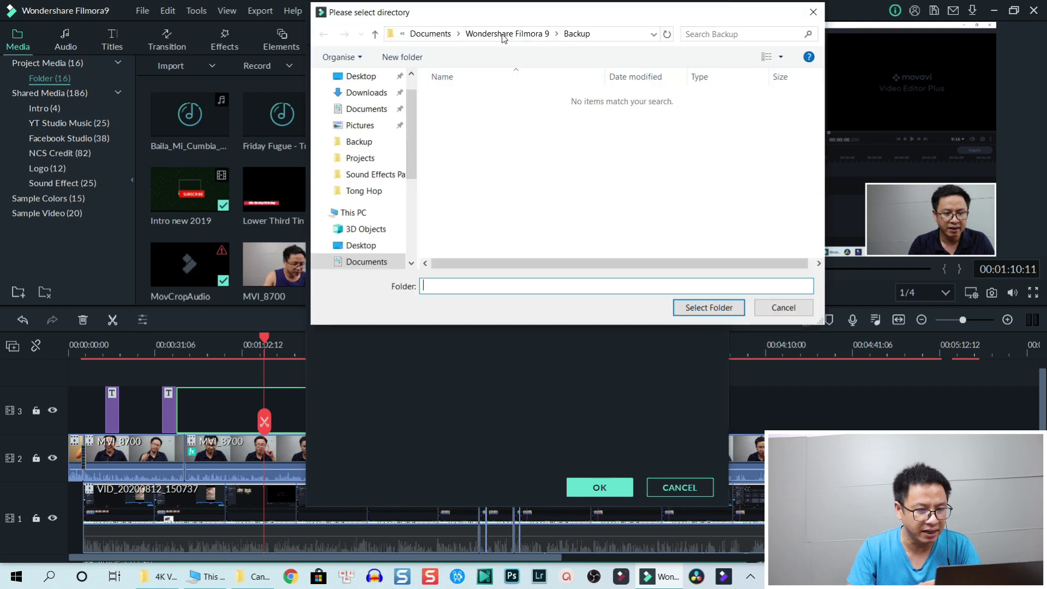
pyautogui.click(602, 32)
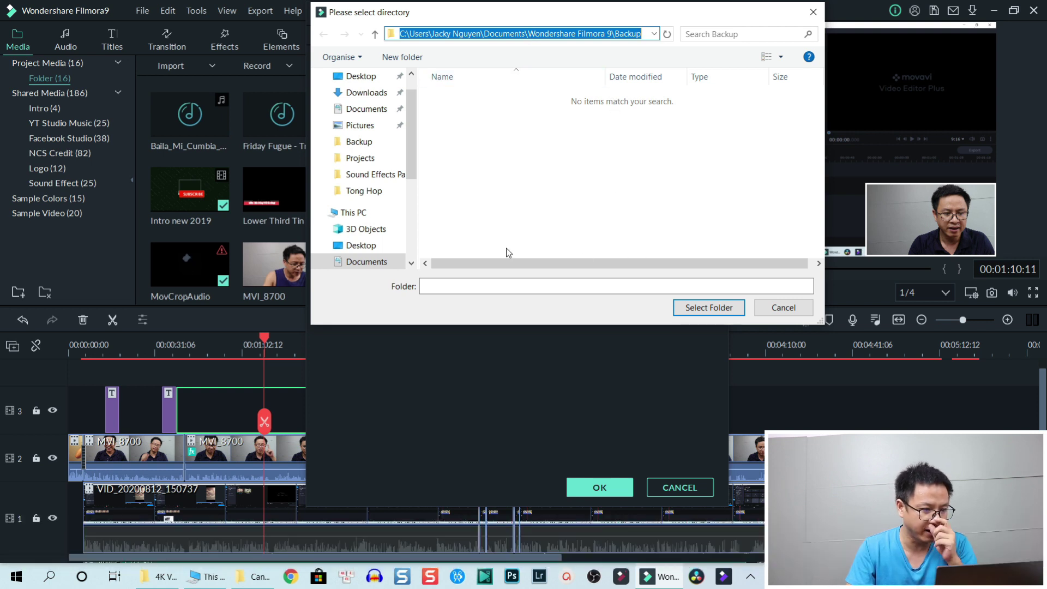
pyautogui.moveTo(414, 156); pyautogui.dragTo(407, 226)
pyautogui.click(360, 224)
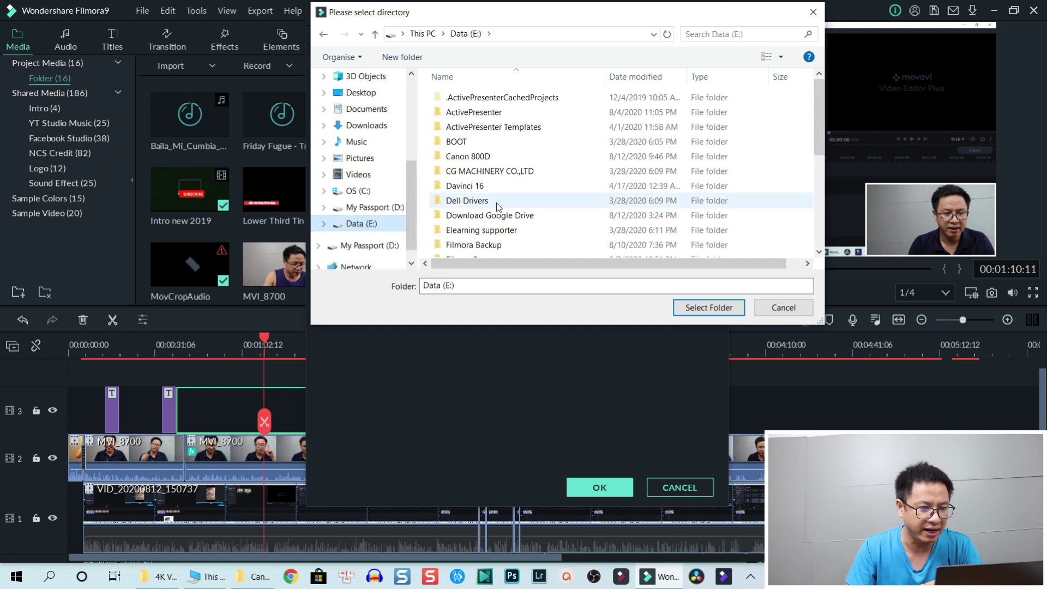
pyautogui.scroll(-2, 498, 207)
pyautogui.click(471, 162)
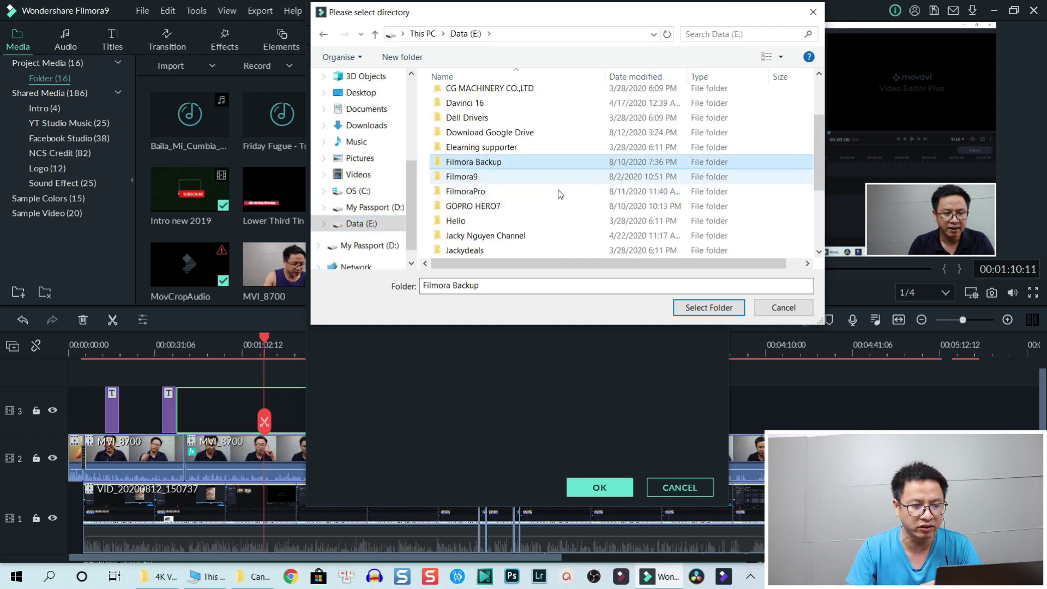
pyautogui.click(698, 311)
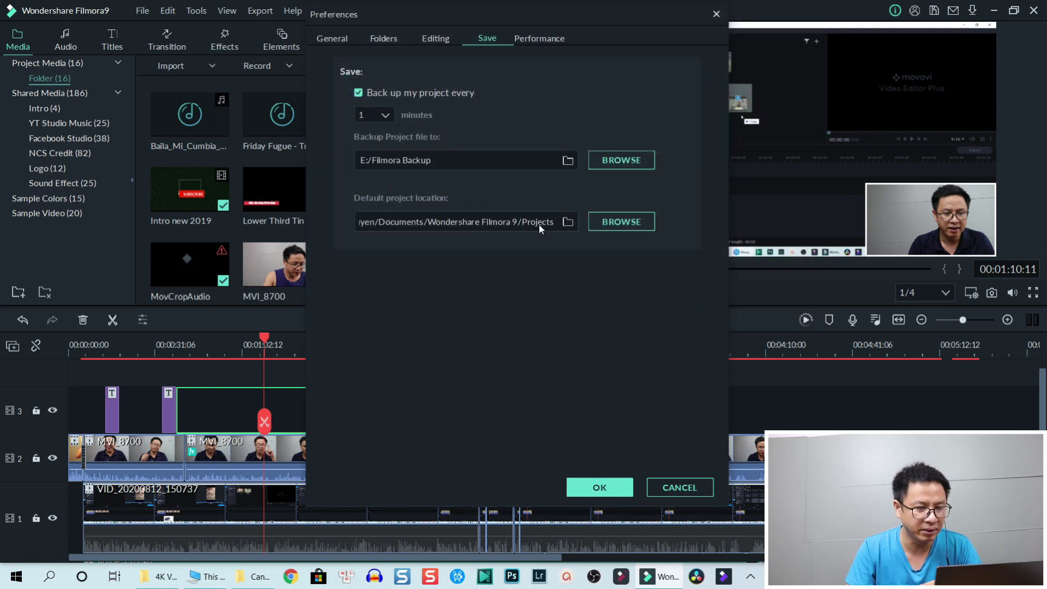
# Set the default project location to the Filmora9 folder on drive E.
pyautogui.click(626, 223)
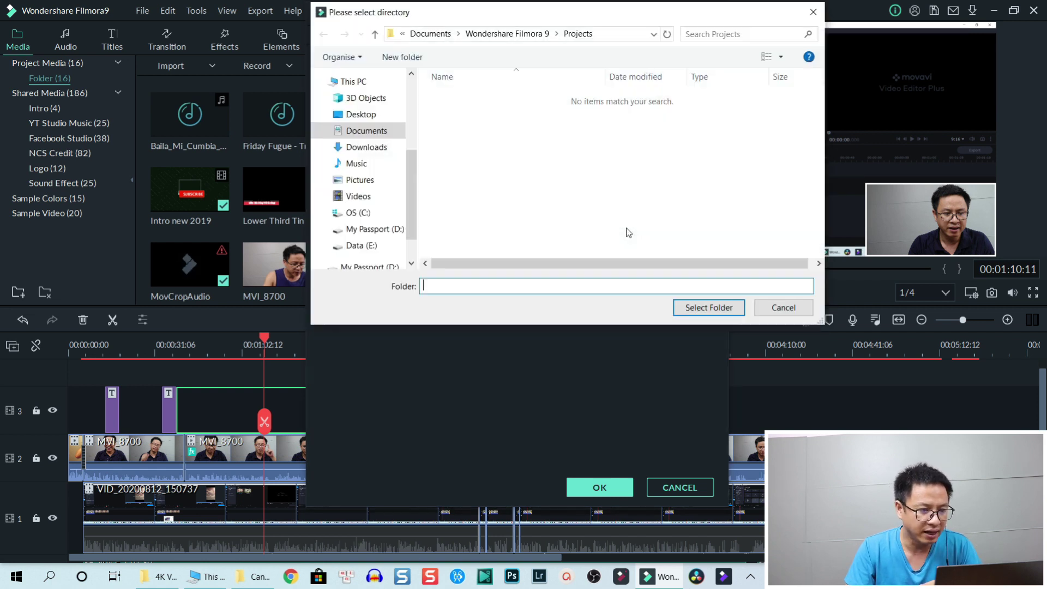
pyautogui.click(361, 245)
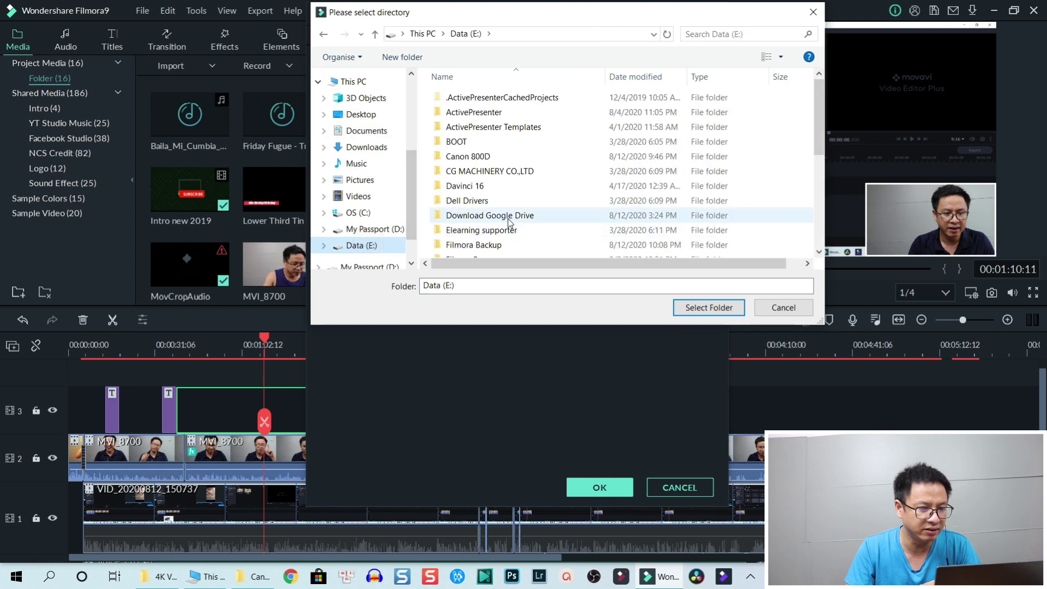
pyautogui.scroll(-2, 509, 222)
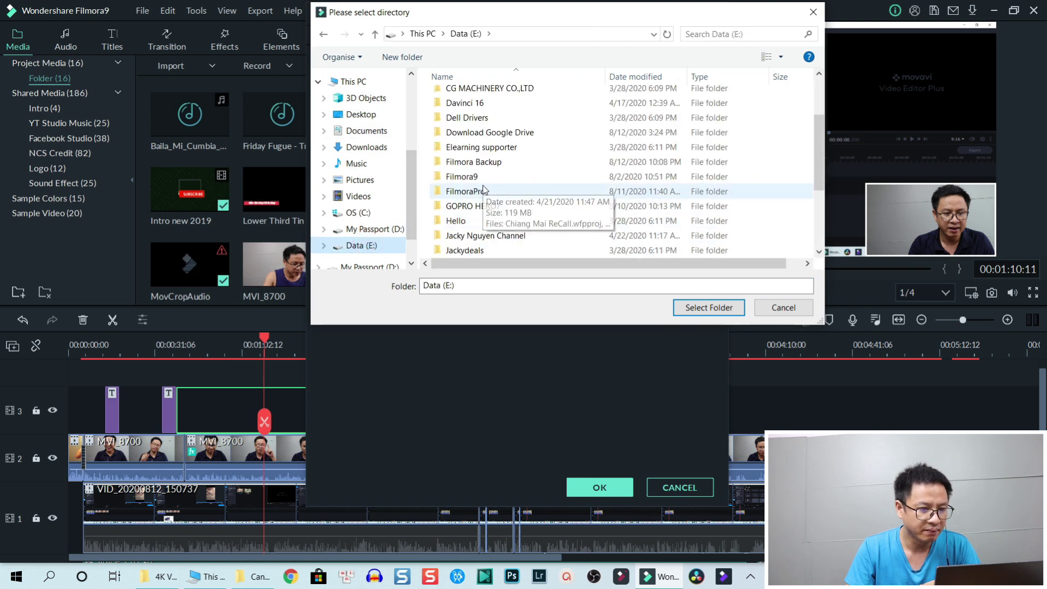
pyautogui.scroll(-1, 491, 203)
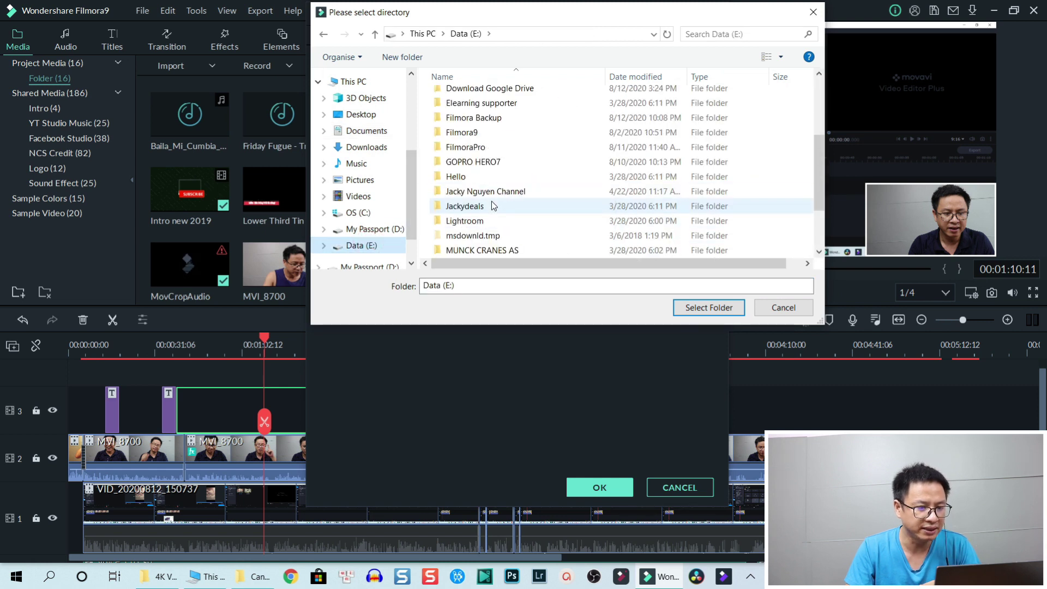
pyautogui.click(474, 136)
pyautogui.click(703, 311)
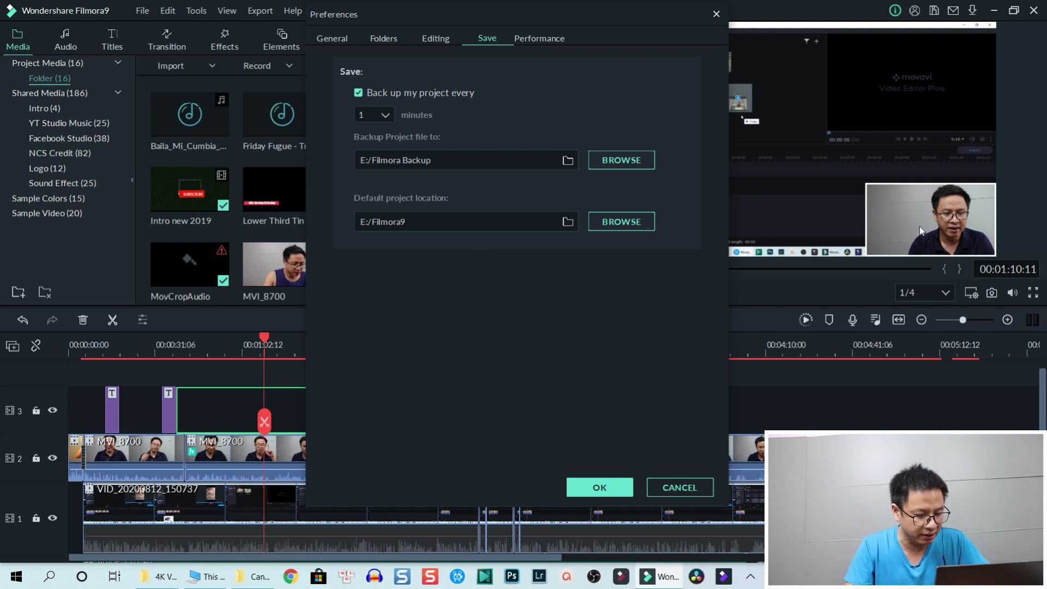
# Switch to File Explorer and open This PC in a maximized window to examine the free space on the drives.
pyautogui.press('super+d')
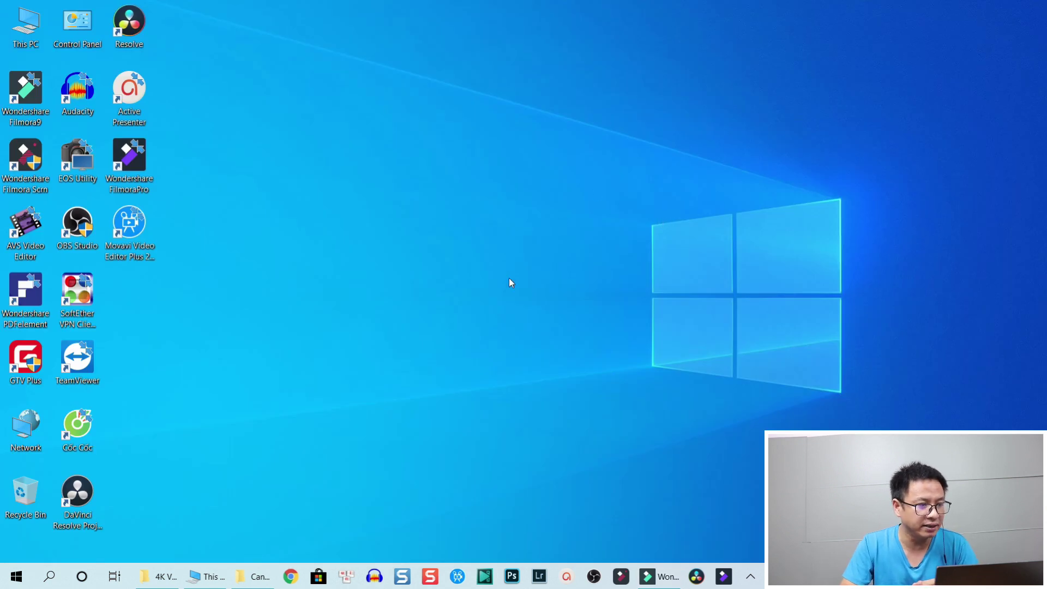
pyautogui.doubleClick(30, 24)
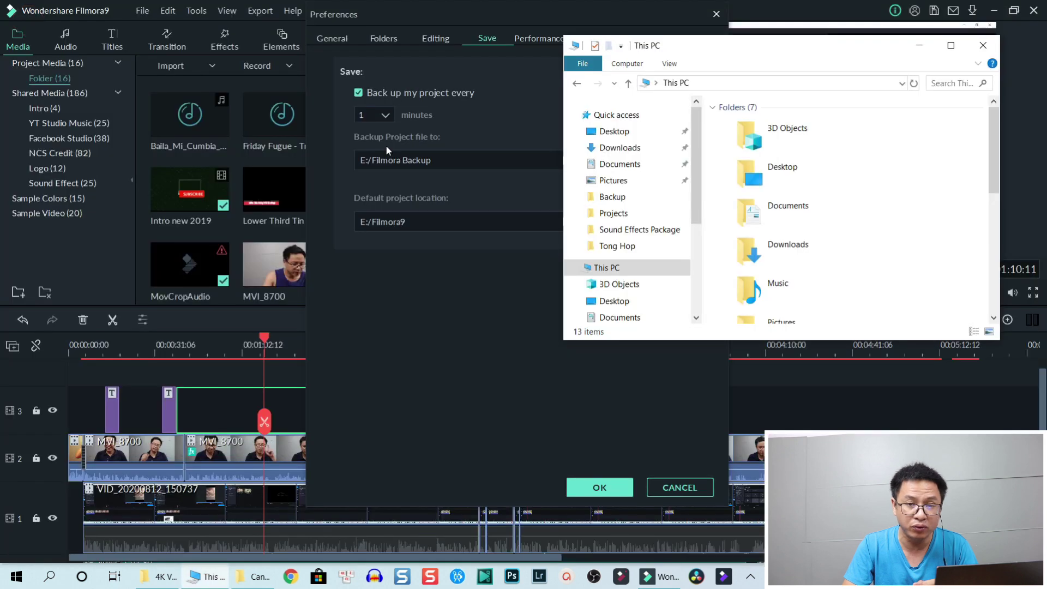
pyautogui.click(949, 48)
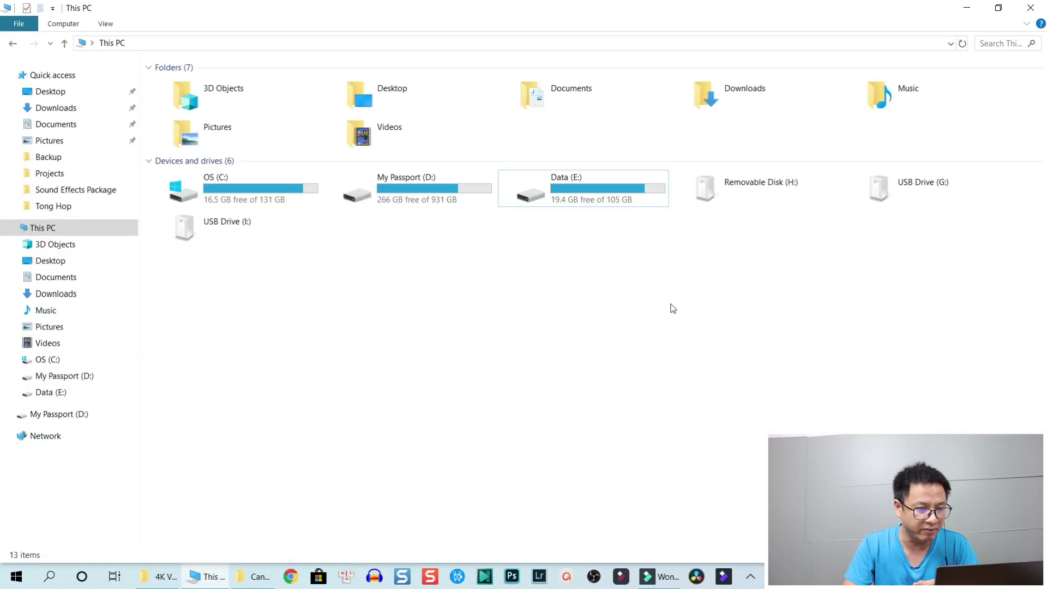
# Open the Filmora Backup folder on drive E to examine its contents.
pyautogui.click(571, 182)
pyautogui.doubleClick(572, 182)
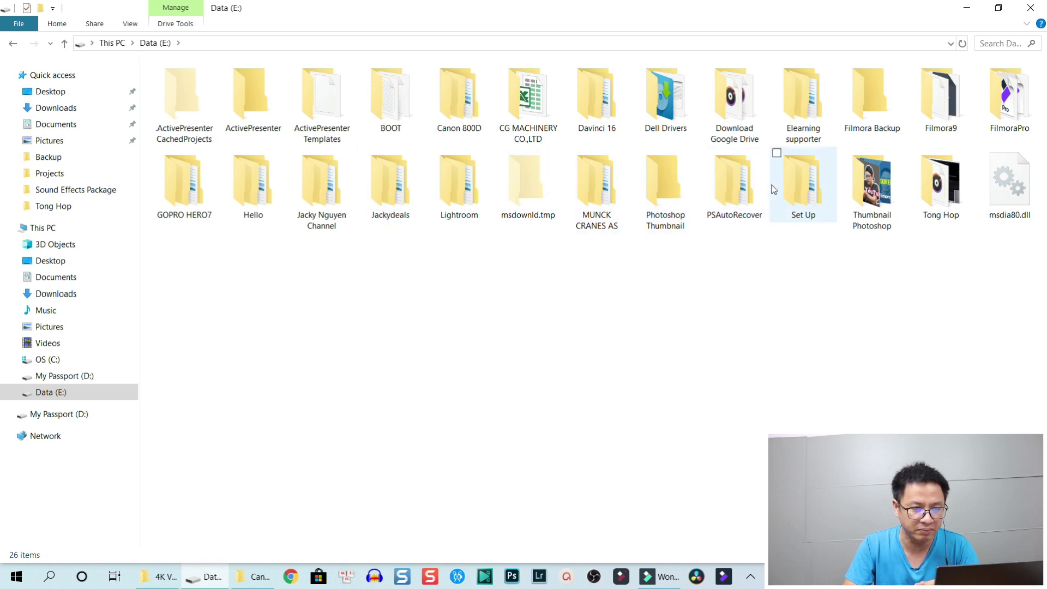
pyautogui.doubleClick(862, 112)
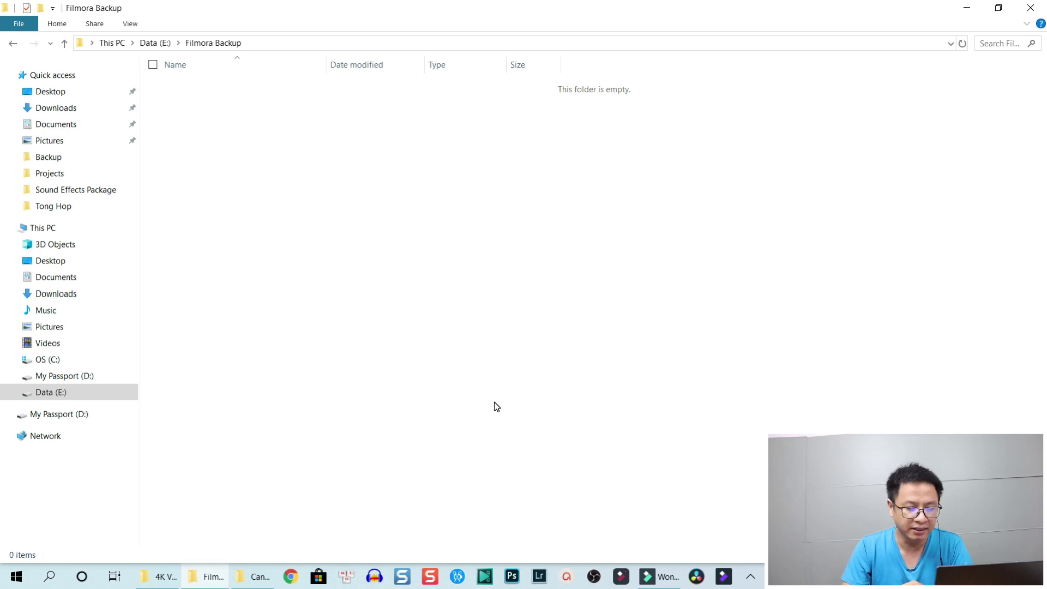
# Switch back to Filmora9 and close the Preferences window.
pyautogui.click(662, 583)
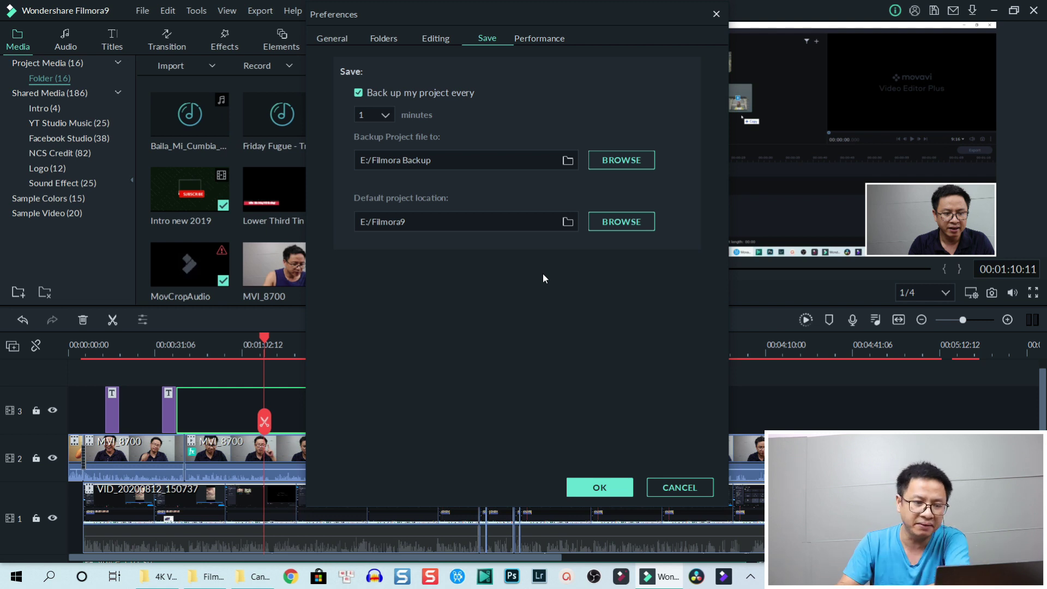
pyautogui.click(717, 14)
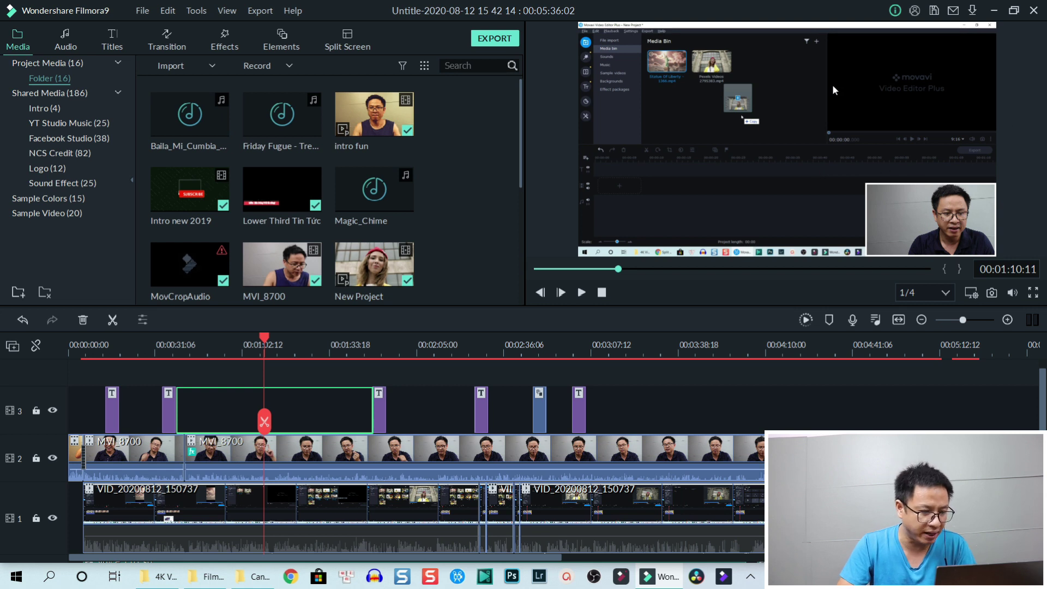
# Position the playhead at 00:01:51:18 and take a snapshot of that frame.
pyautogui.click(380, 357)
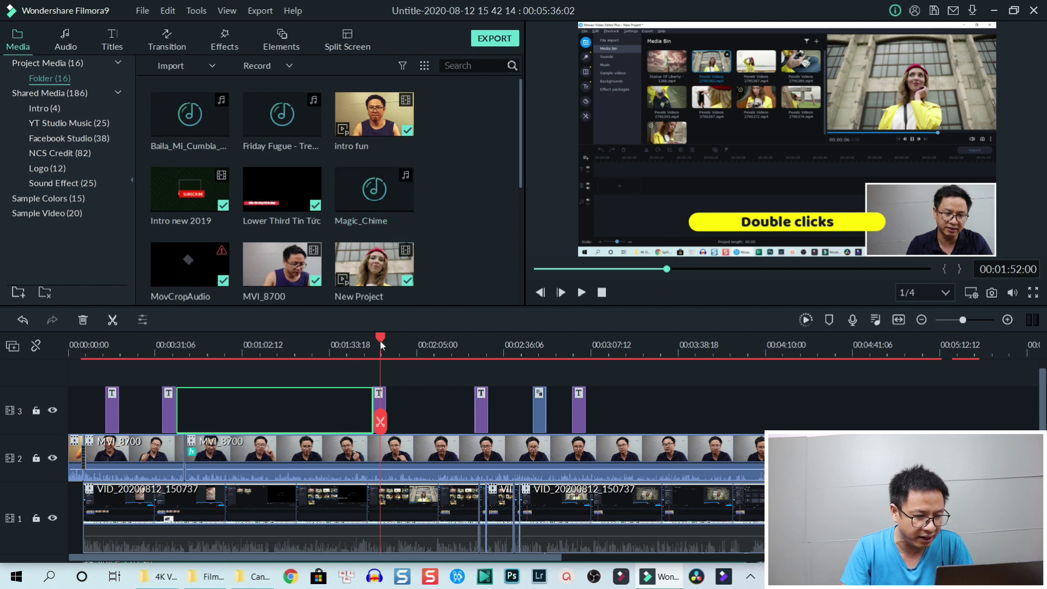
pyautogui.moveTo(380, 342); pyautogui.dragTo(395, 338)
pyautogui.click(381, 356)
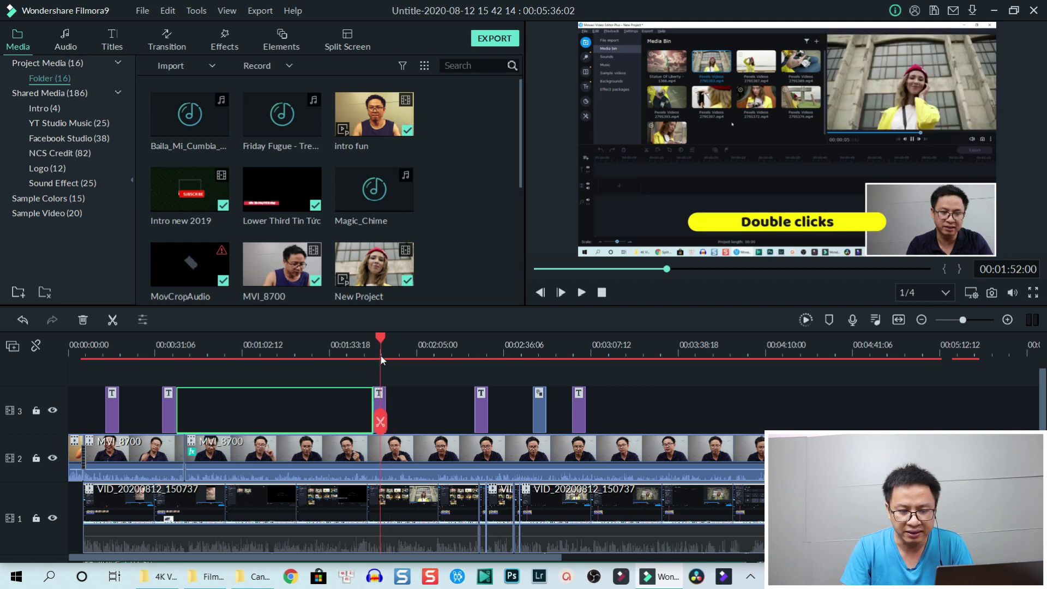
pyautogui.click(381, 356)
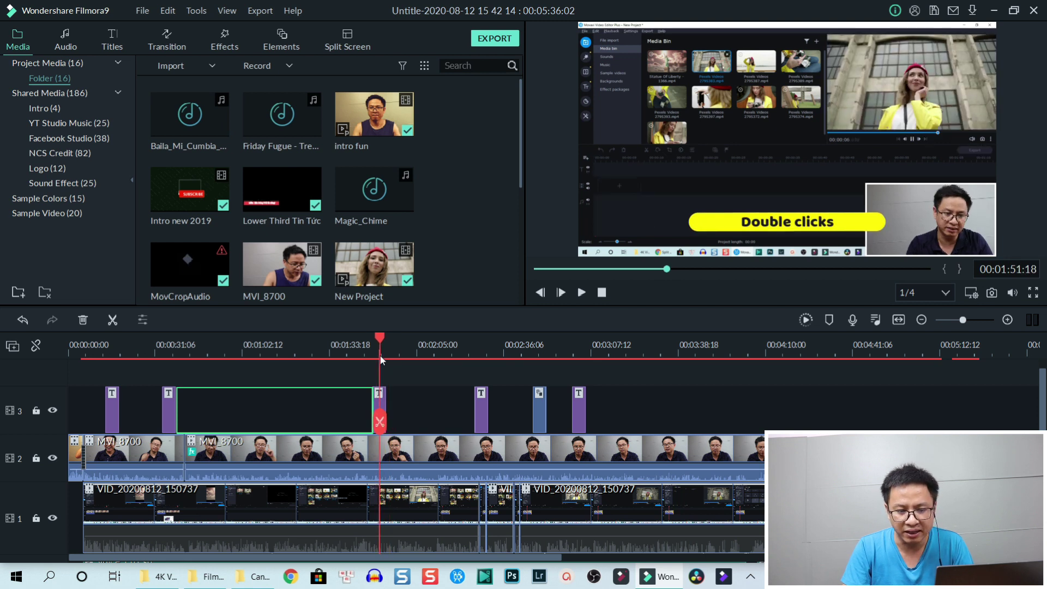
pyautogui.click(992, 293)
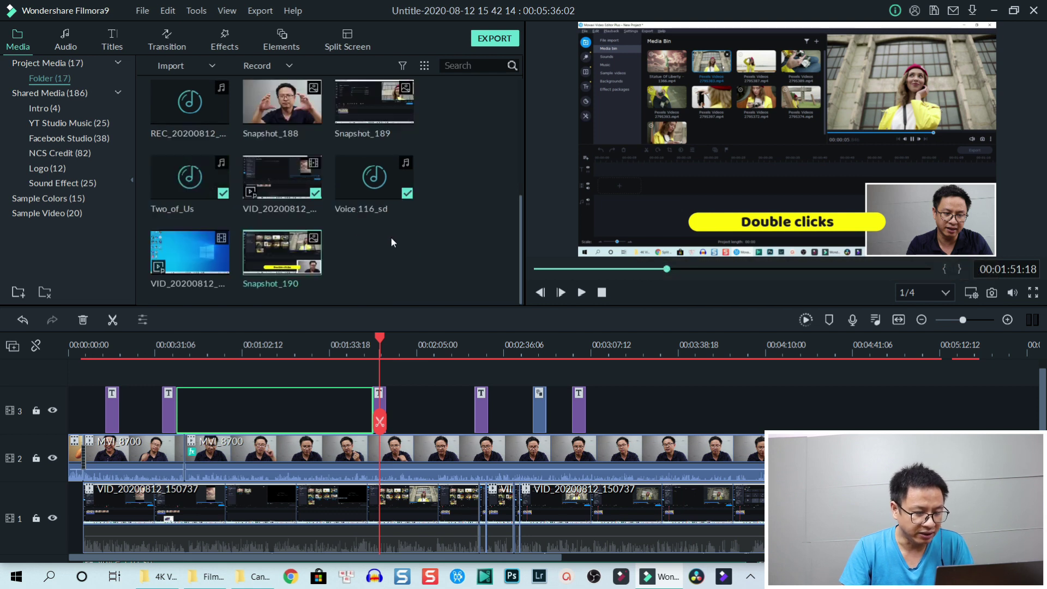
# Reveal the Snapshot_190 image's file location in File Explorer and view the picture in Photos.
pyautogui.click(301, 263)
pyautogui.moveTo(323, 266); pyautogui.dragTo(454, 260)
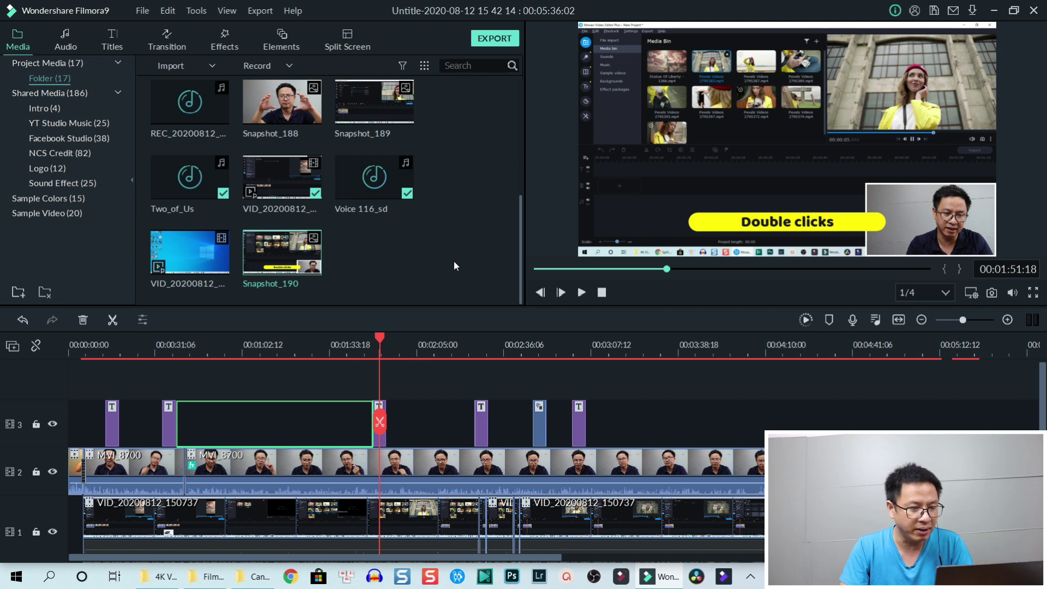
pyautogui.moveTo(289, 273)
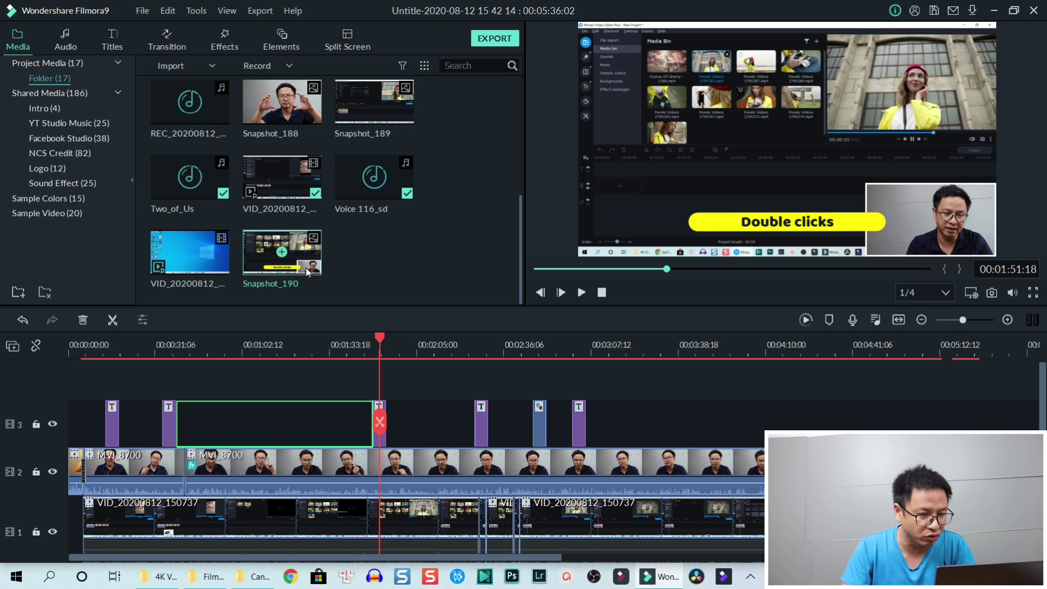
pyautogui.rightClick(312, 260)
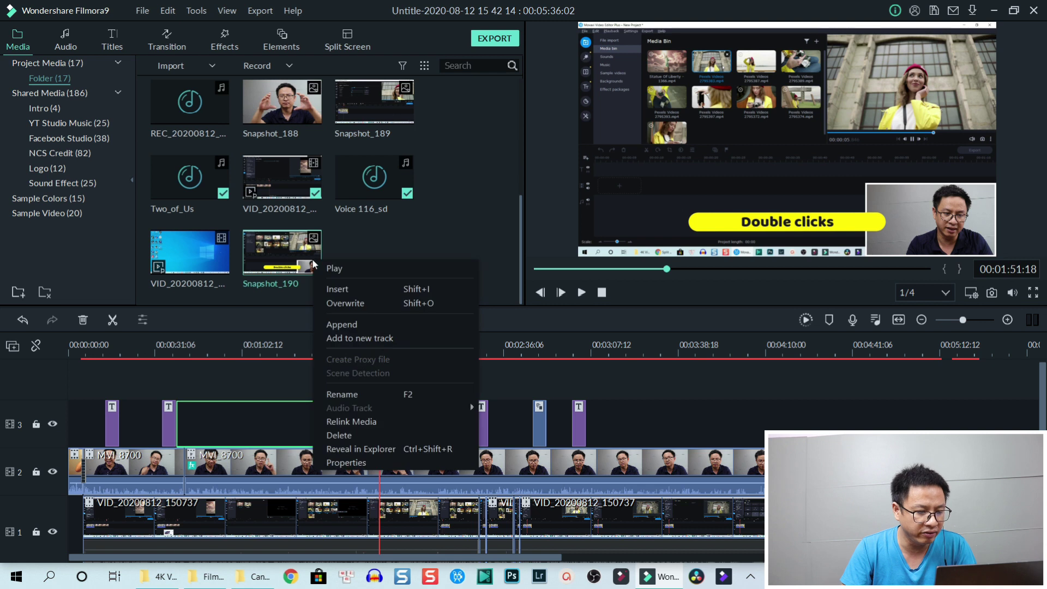
pyautogui.click(373, 450)
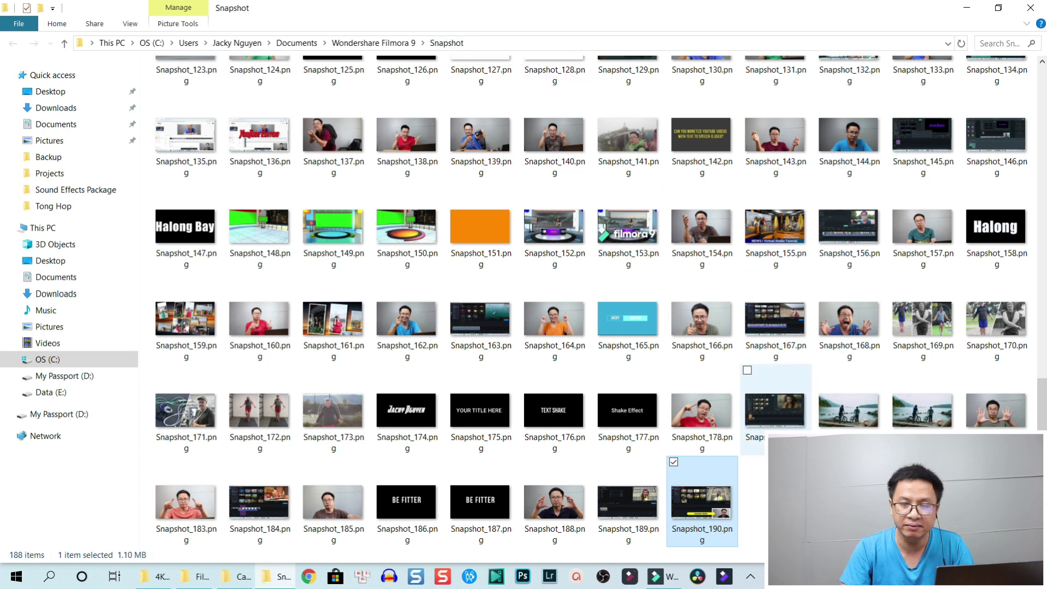
pyautogui.doubleClick(692, 507)
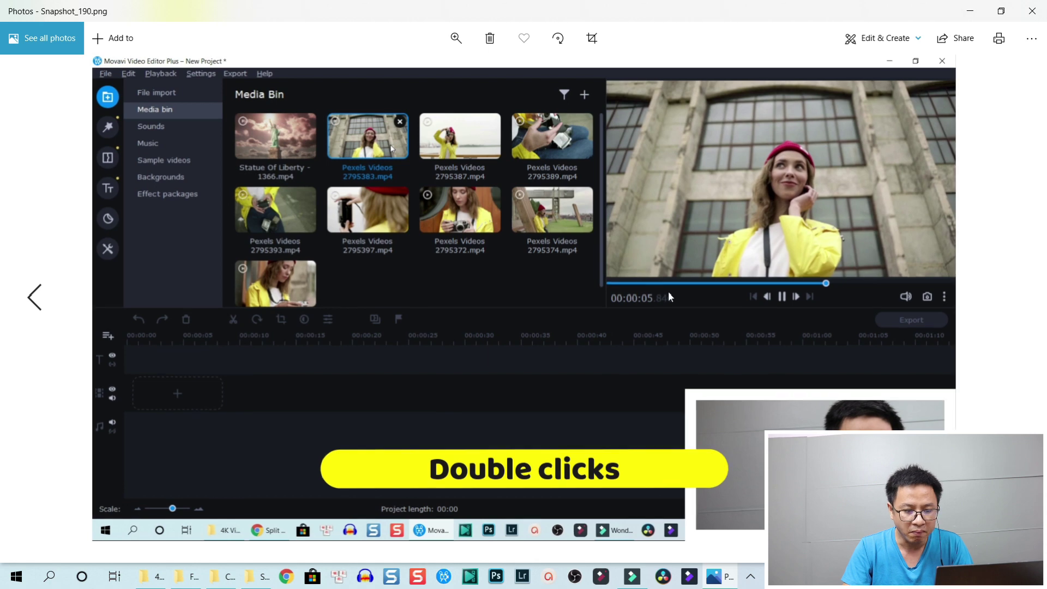
pyautogui.click(1032, 10)
# Switch back to Filmora9, examine the timeline enlarged up to 00:00:32:00, and fit the whole project in the timeline.
pyautogui.click(675, 579)
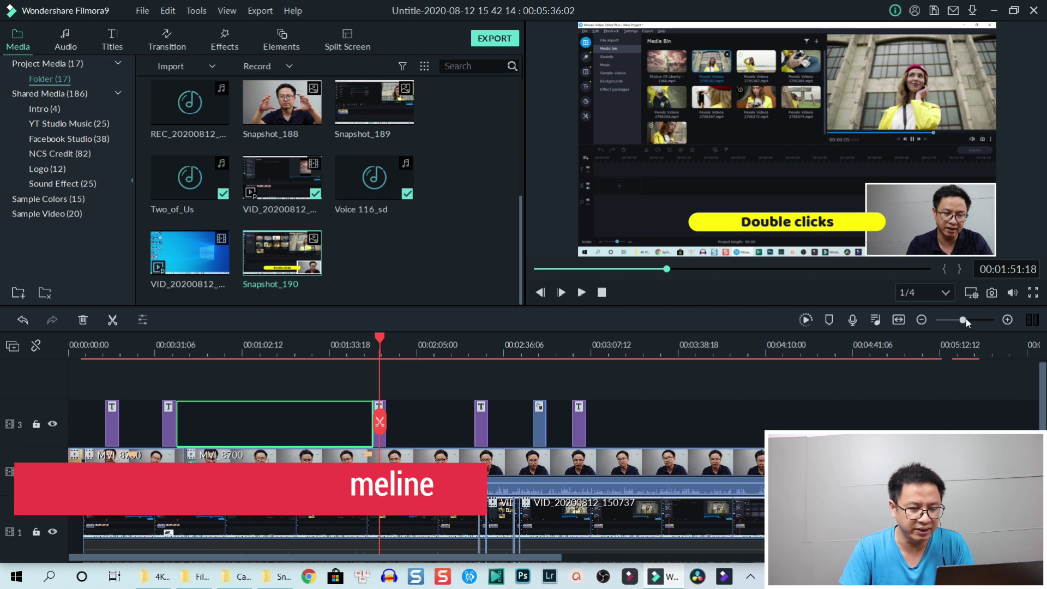
pyautogui.moveTo(964, 318); pyautogui.dragTo(977, 317)
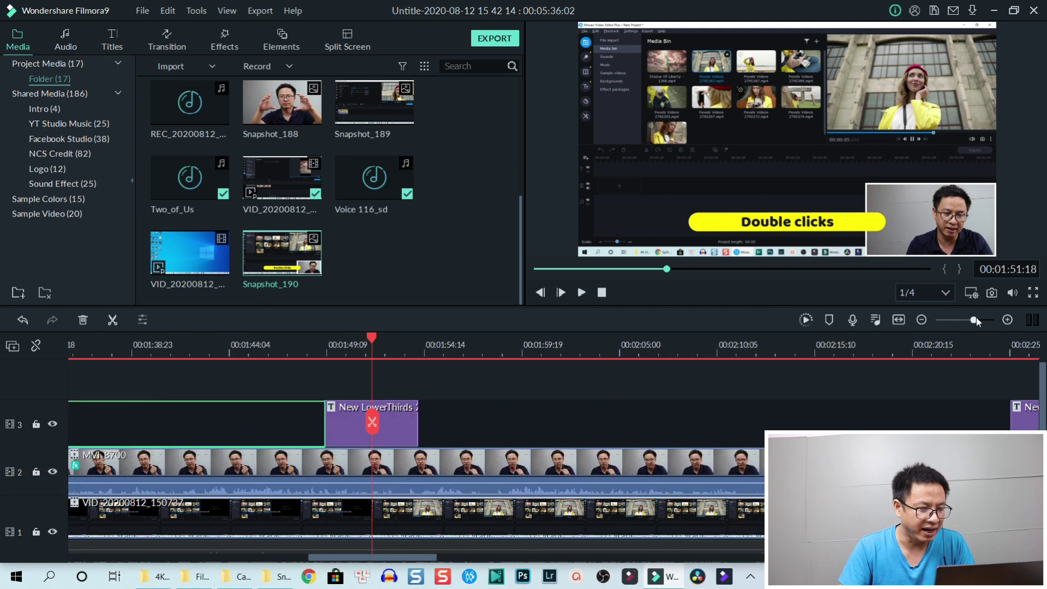
pyautogui.moveTo(71, 342); pyautogui.dragTo(44, 349)
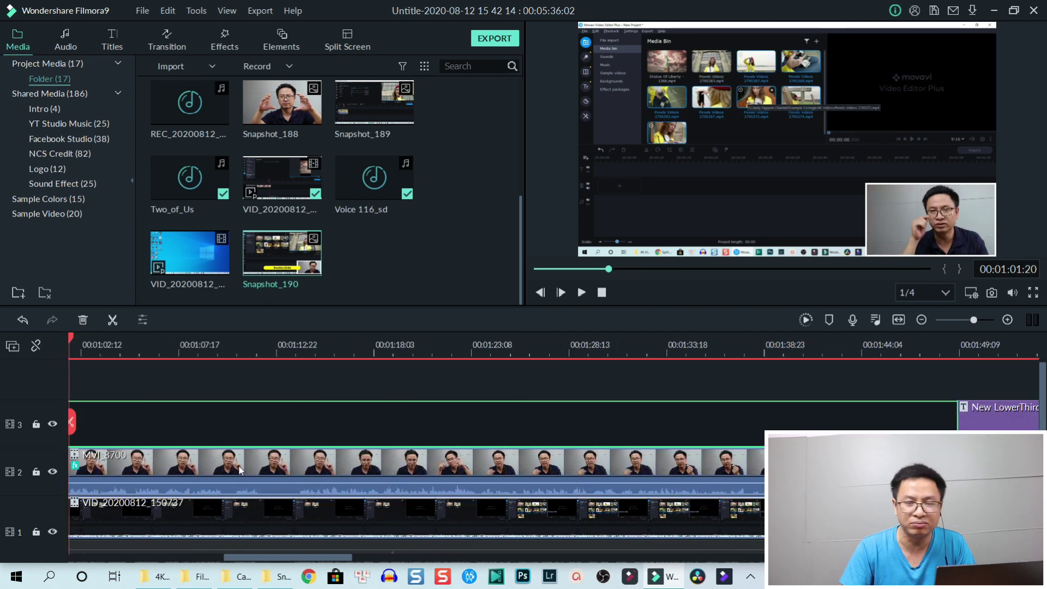
pyautogui.moveTo(286, 557); pyautogui.dragTo(155, 540)
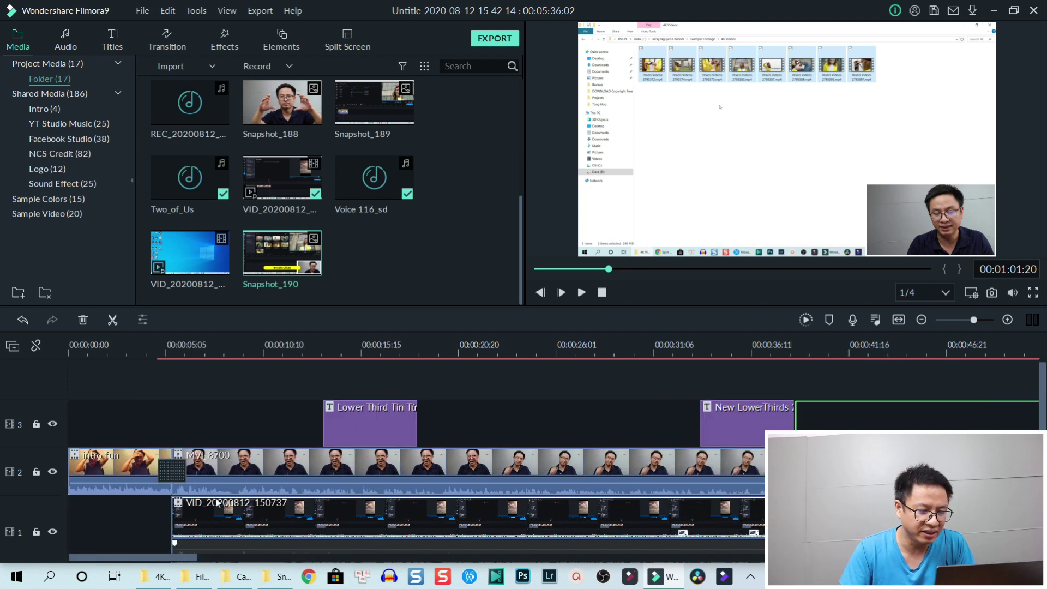
pyautogui.click(97, 349)
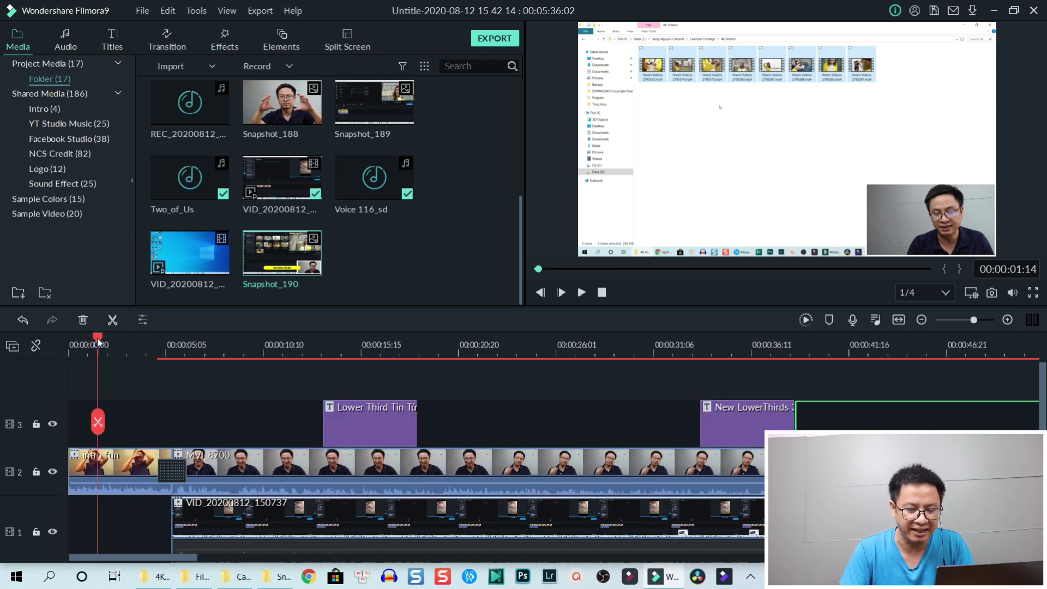
pyautogui.moveTo(98, 339); pyautogui.dragTo(337, 338)
pyautogui.moveTo(767, 376); pyautogui.dragTo(682, 499)
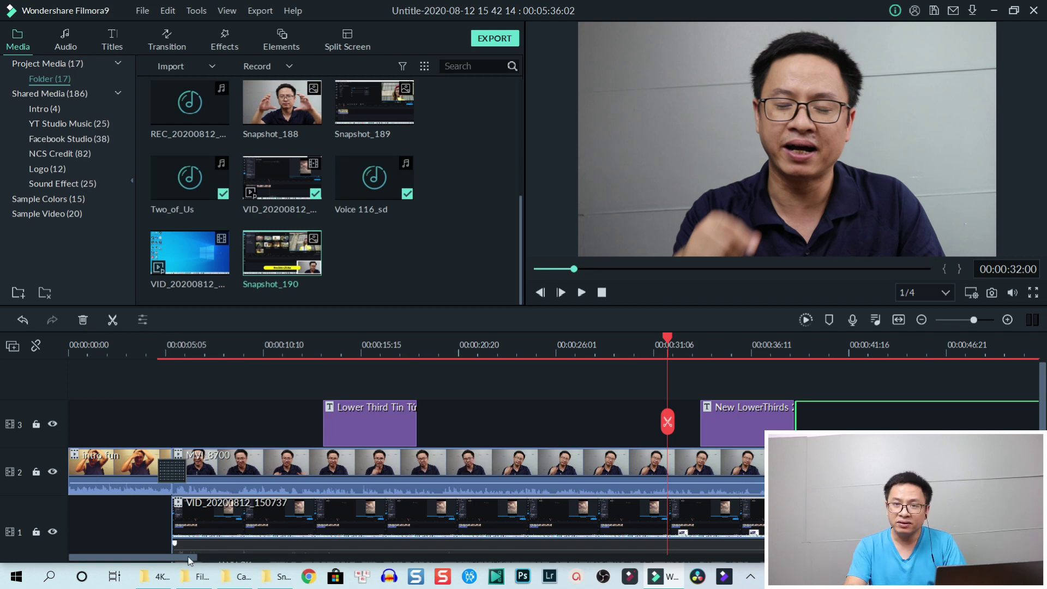
pyautogui.moveTo(190, 561); pyautogui.dragTo(222, 561)
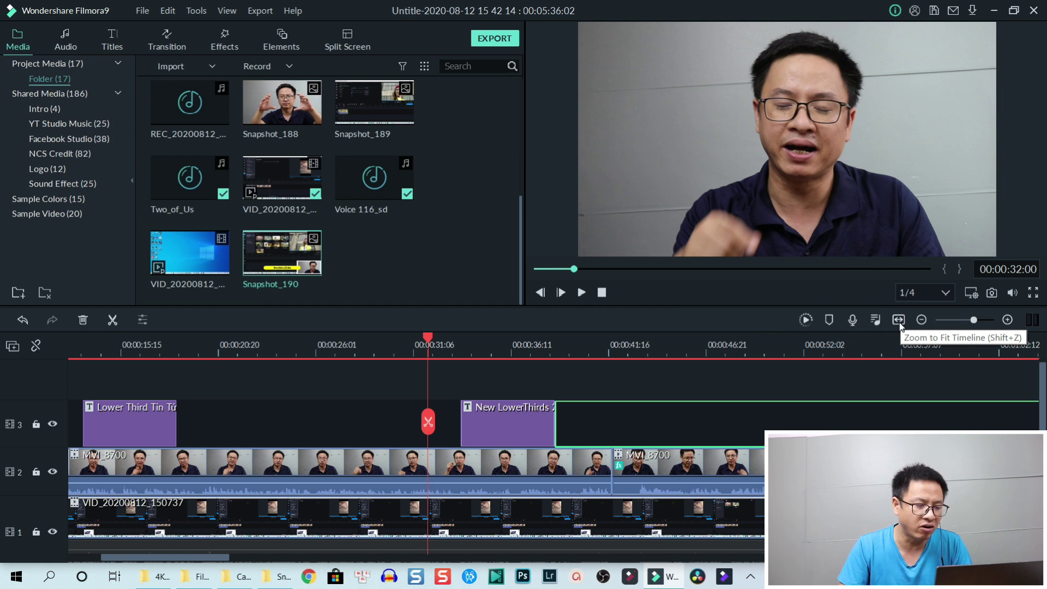
pyautogui.click(899, 320)
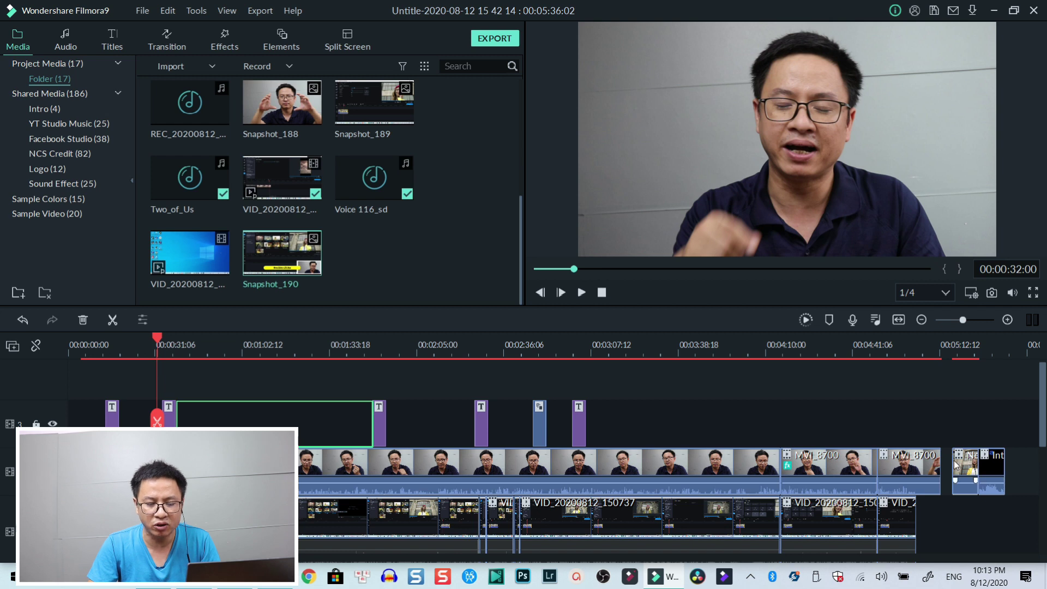
# Split the last MVI_8700 clip on track 2 at 00:05:09:15 and 00:05:01:14, and delete the piece between the cuts.
pyautogui.click(948, 468)
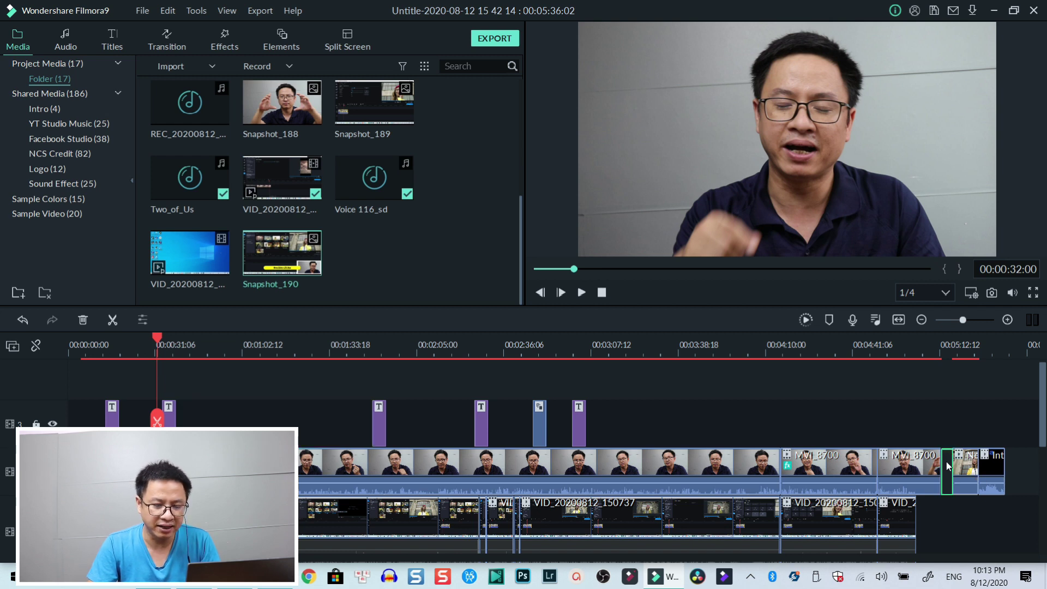
pyautogui.click(931, 355)
pyautogui.click(931, 464)
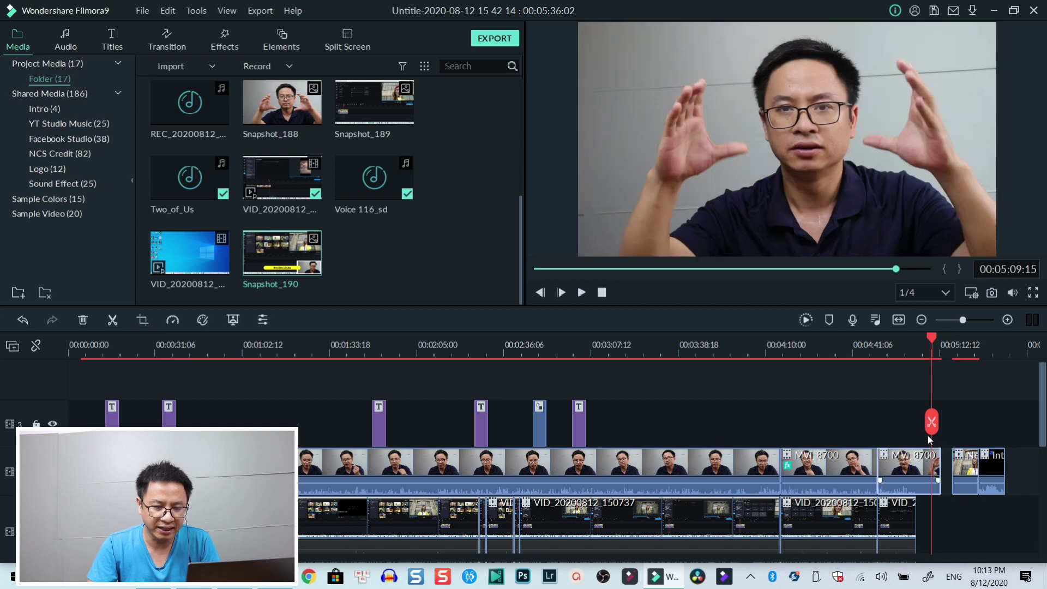
pyautogui.click(909, 355)
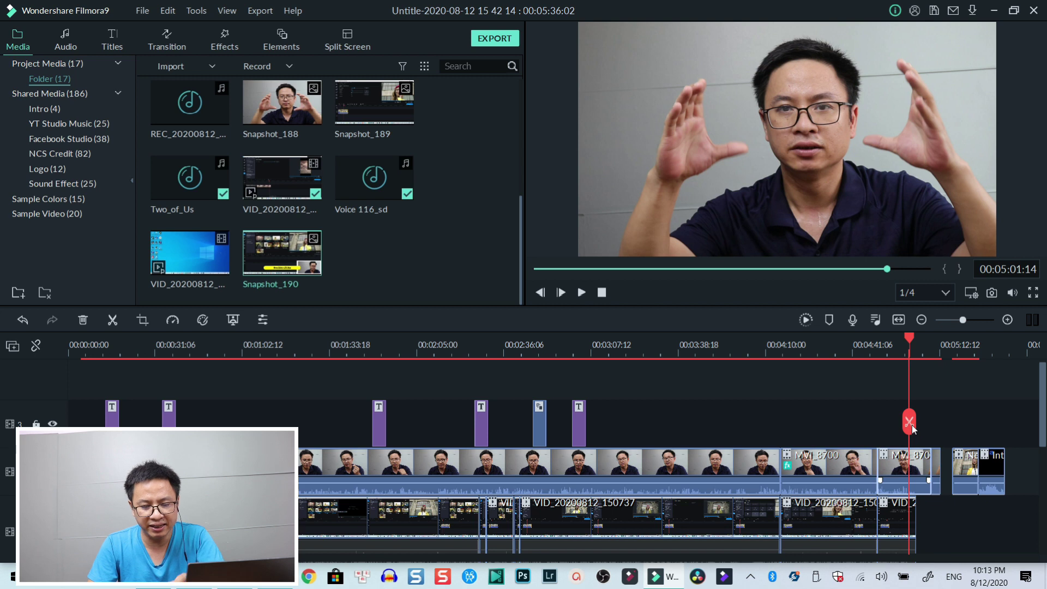
pyautogui.click(911, 427)
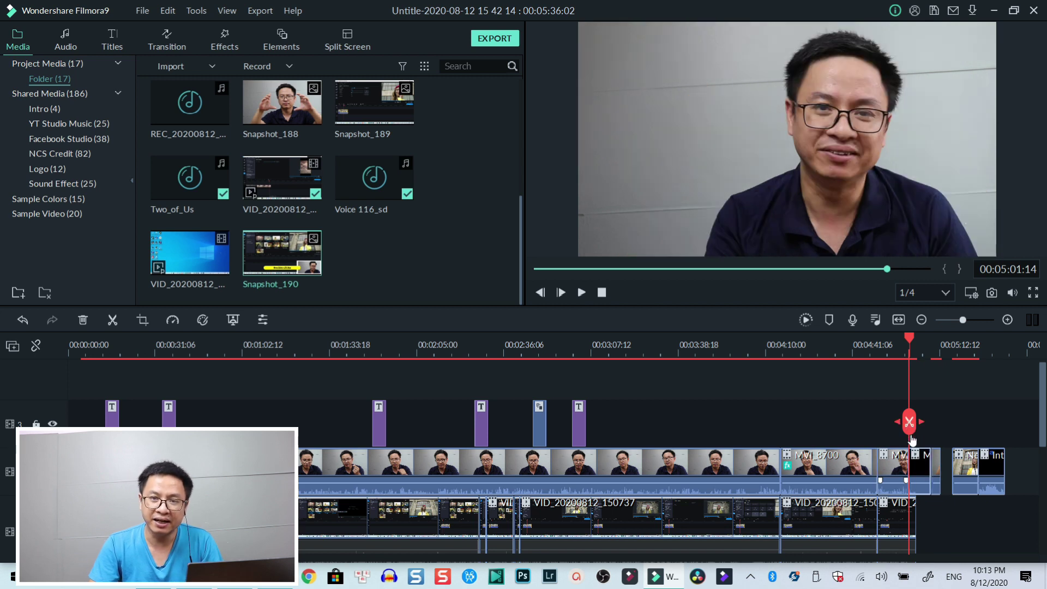
pyautogui.click(921, 467)
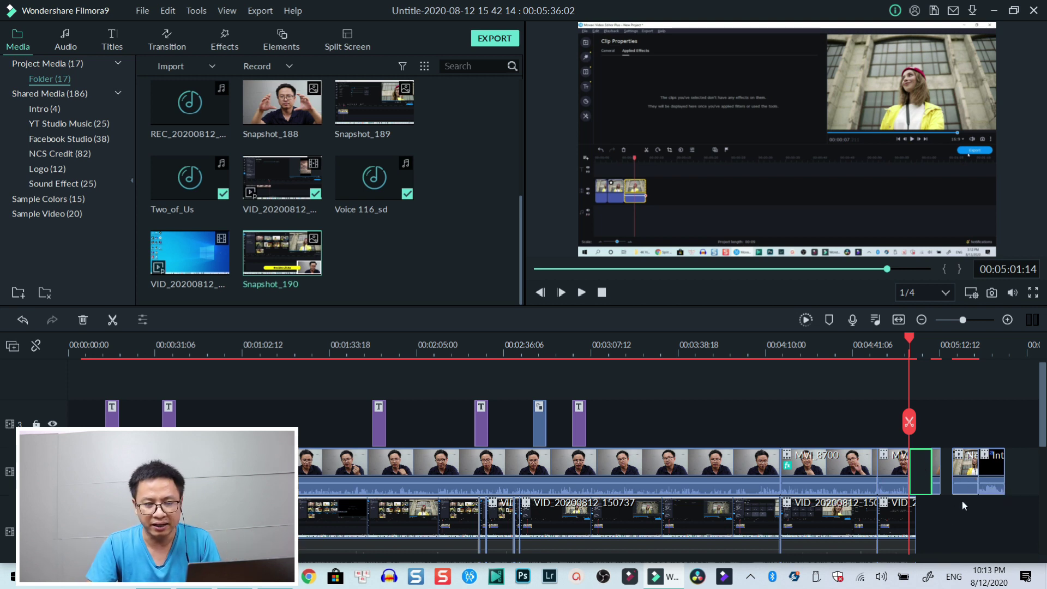
# Play the timeline from 00:04:56:05 across the empty gap on track 2, and move the playhead to 00:05:15:01.
pyautogui.click(894, 354)
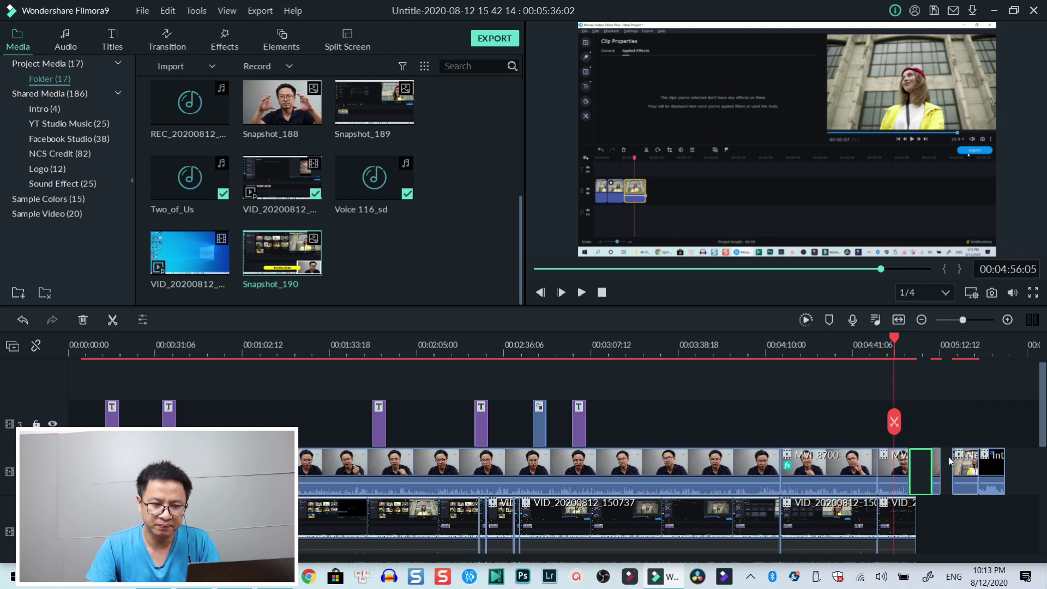
pyautogui.press('space')
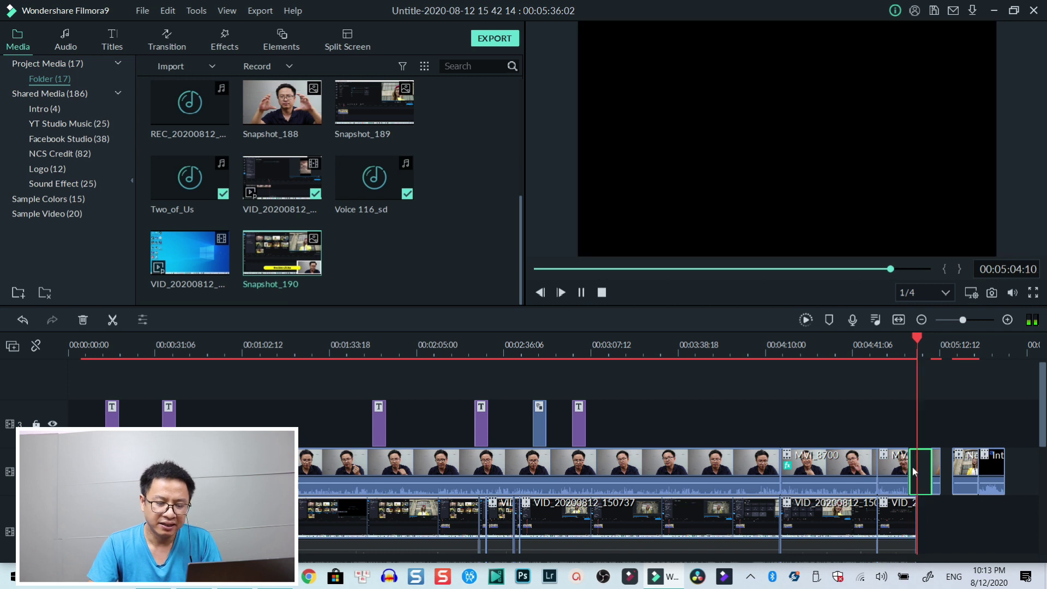
pyautogui.press('space')
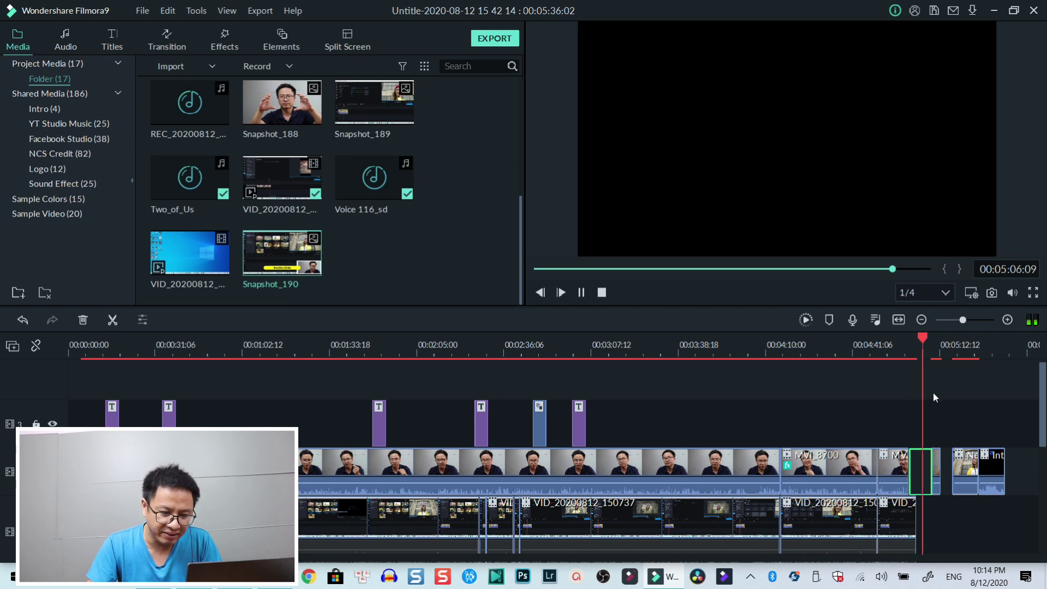
pyautogui.moveTo(923, 422); pyautogui.dragTo(947, 422)
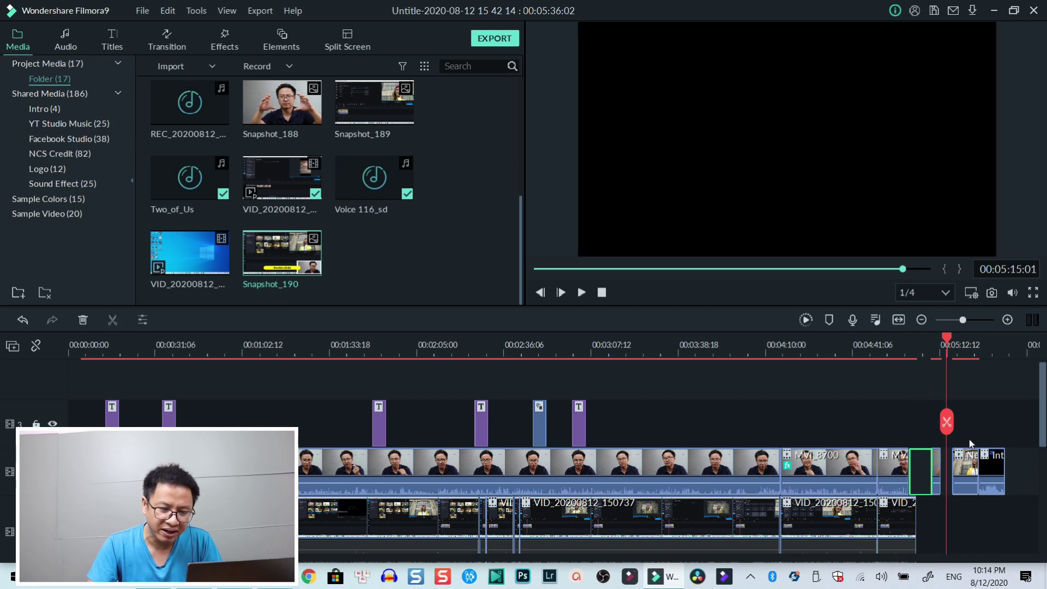
pyautogui.press('Delete')
# Move the MVI_8700 clip at about 00:04:15 from track 2 up to track 3 and back to its original place.
pyautogui.click(841, 470)
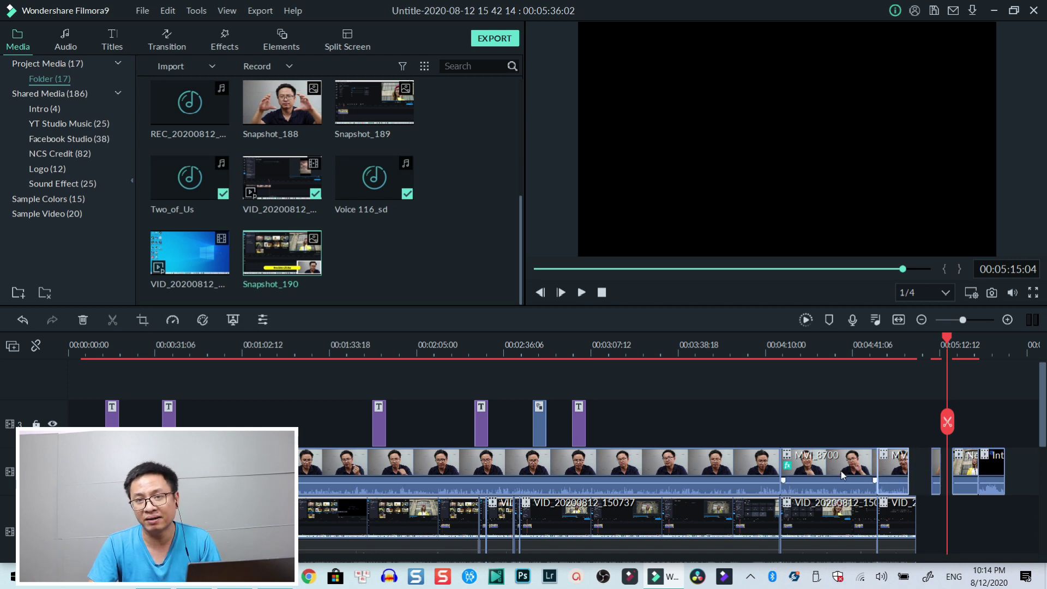
pyautogui.moveTo(842, 470); pyautogui.dragTo(844, 426)
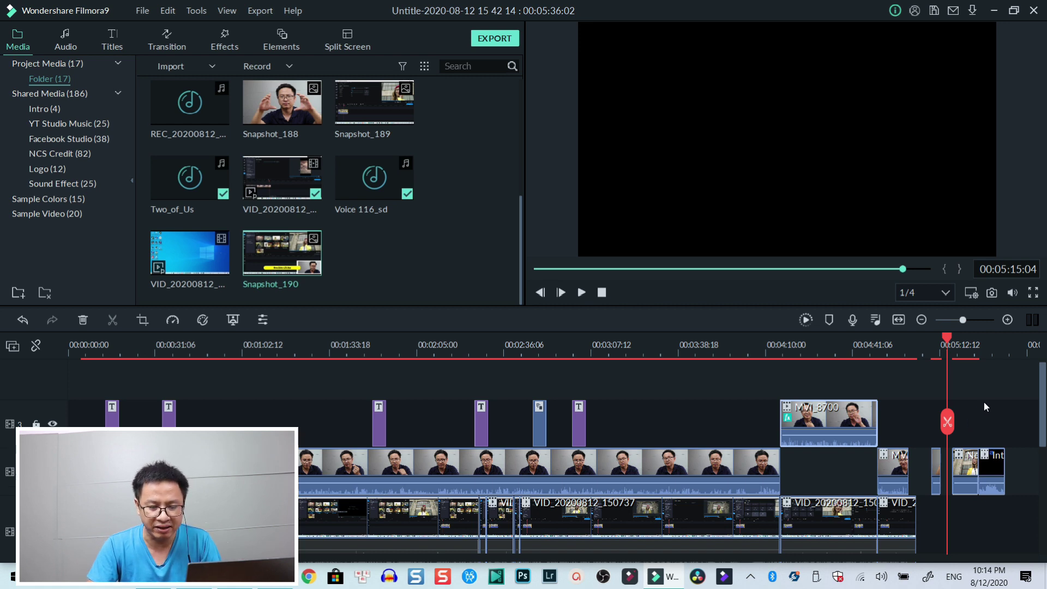
pyautogui.click(1020, 404)
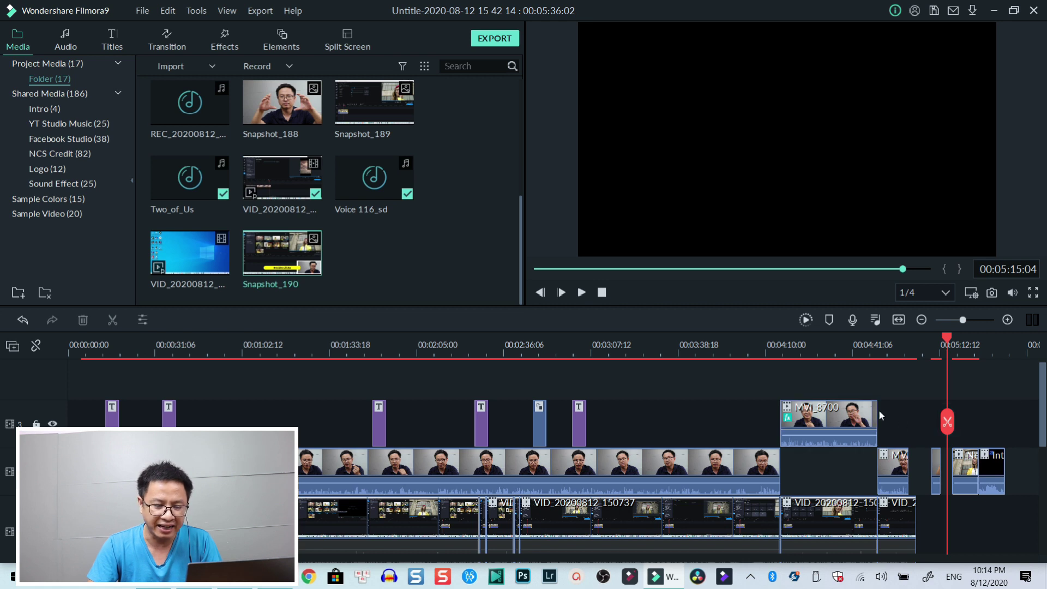
pyautogui.moveTo(844, 414); pyautogui.dragTo(844, 468)
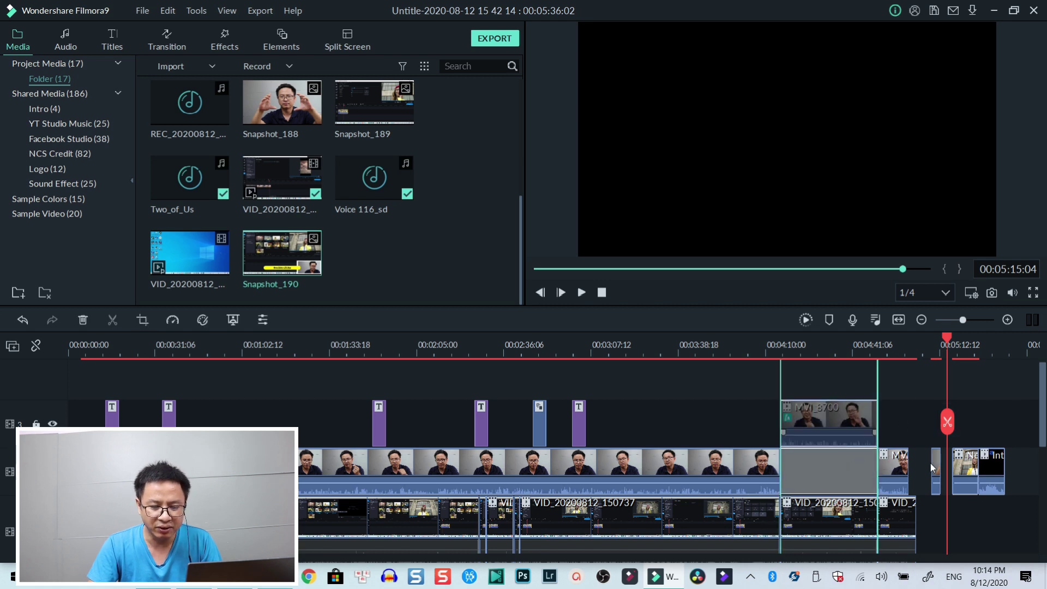
# Delete the gap on track 2 before the short last piece of MVI_8700, closing up the clips after it.
pyautogui.moveTo(930, 463)
pyautogui.mouseDown()
pyautogui.moveTo(944, 465)
pyautogui.moveTo(927, 461)
pyautogui.mouseUp()
pyautogui.click(1010, 432)
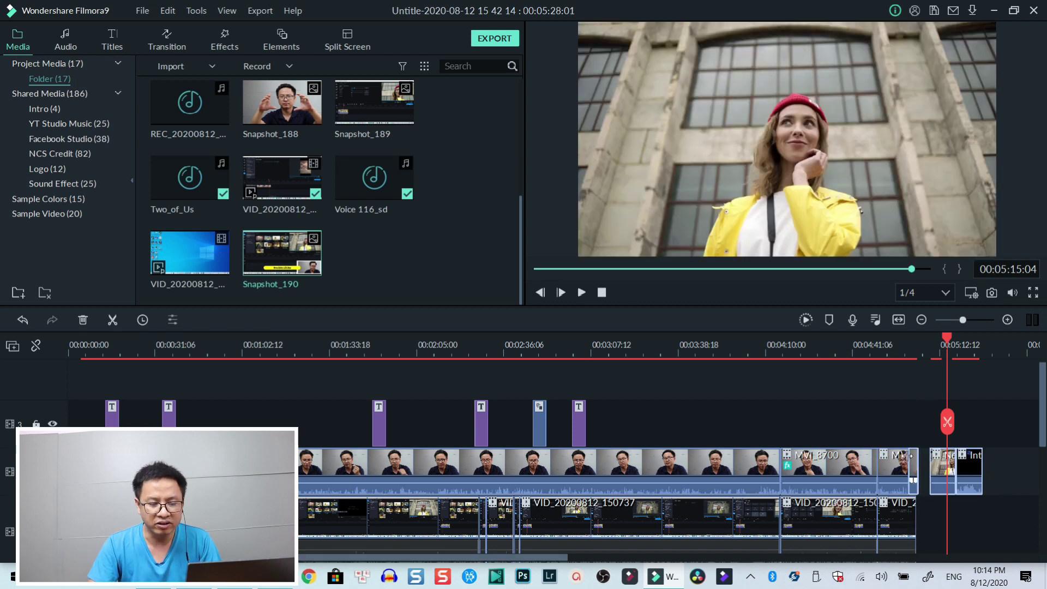
# Select the clips on track 2, close the gap before the ending clips, and move the playhead to 00:05:01:03.
pyautogui.scroll(4, 943, 354)
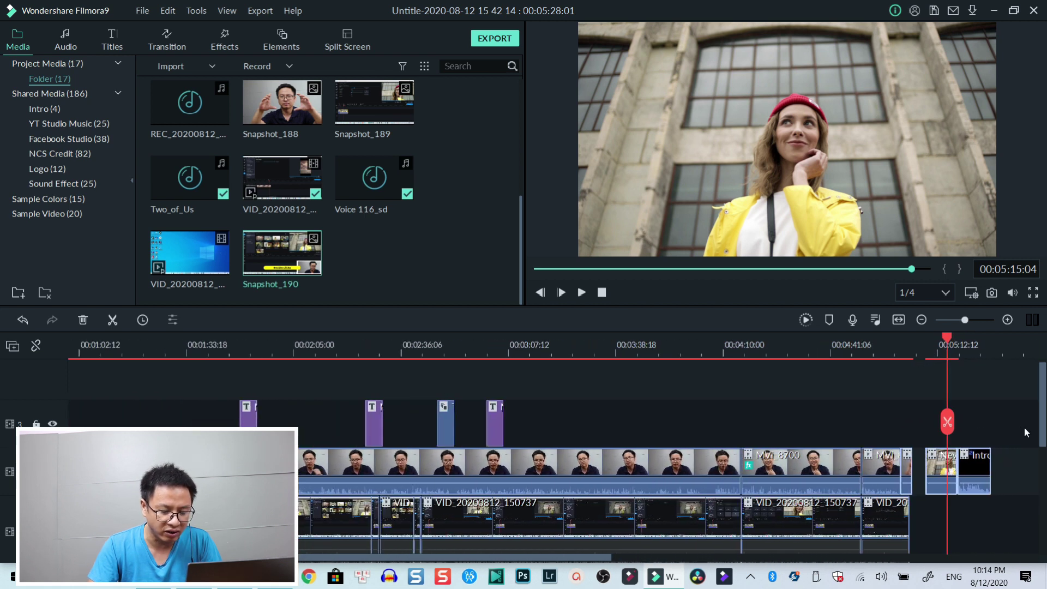
pyautogui.moveTo(1017, 431); pyautogui.dragTo(628, 439)
pyautogui.click(624, 435)
pyautogui.moveTo(1026, 473); pyautogui.dragTo(502, 478)
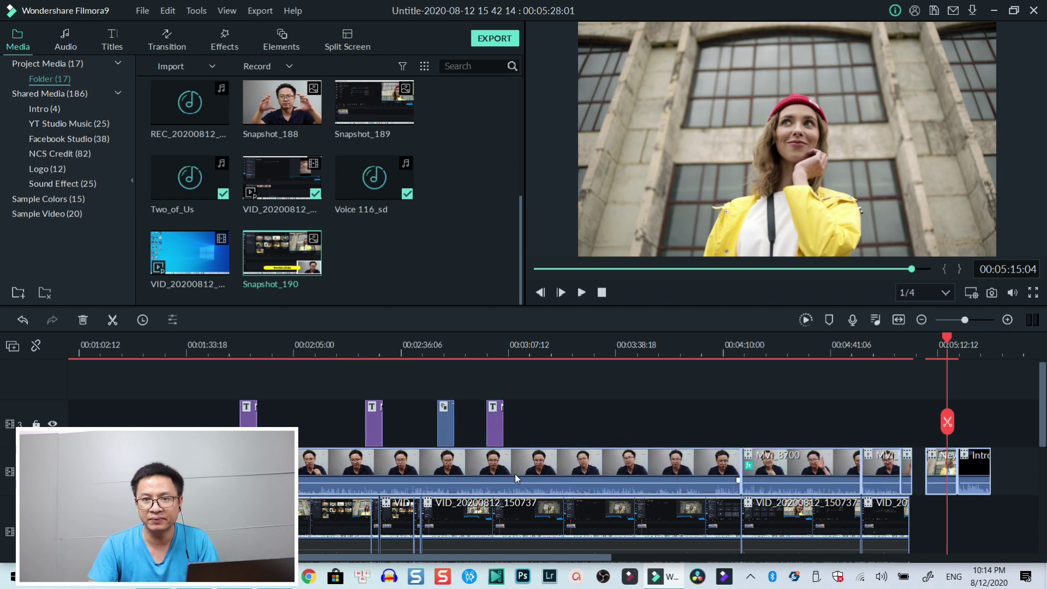
pyautogui.rightClick(829, 466)
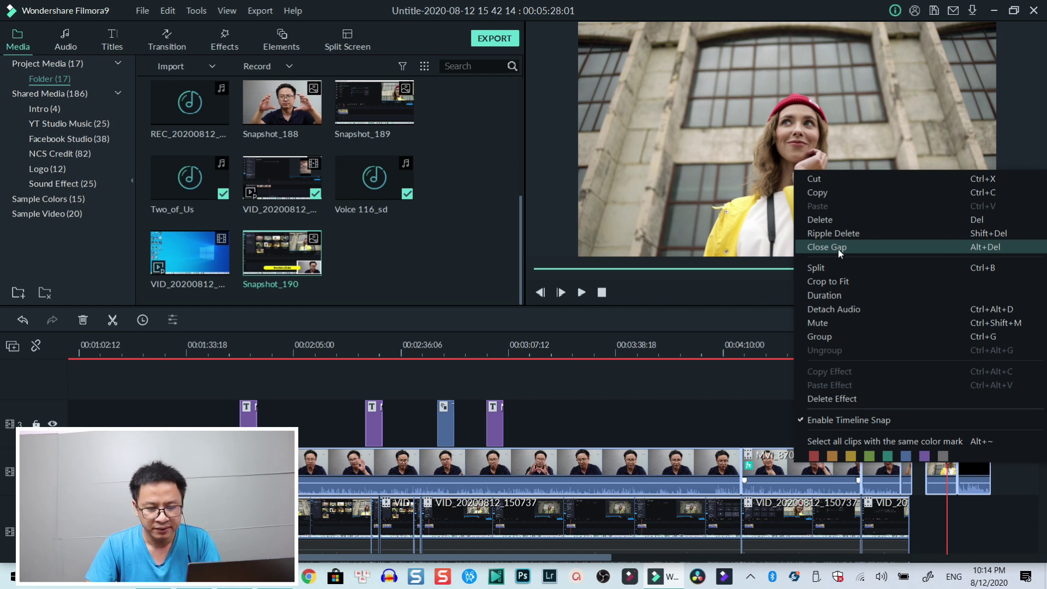
pyautogui.click(838, 247)
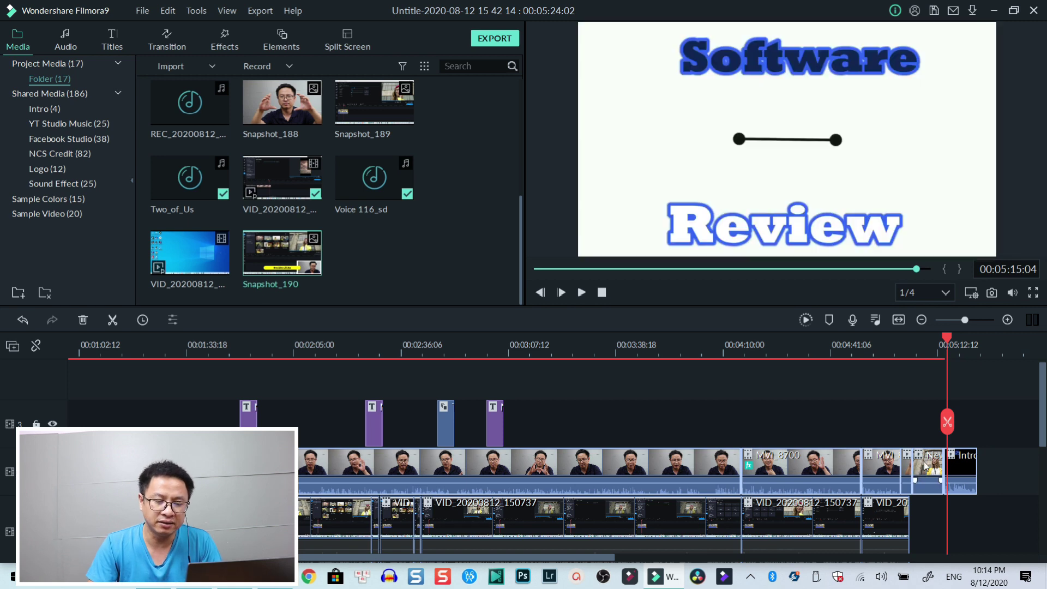
pyautogui.click(900, 355)
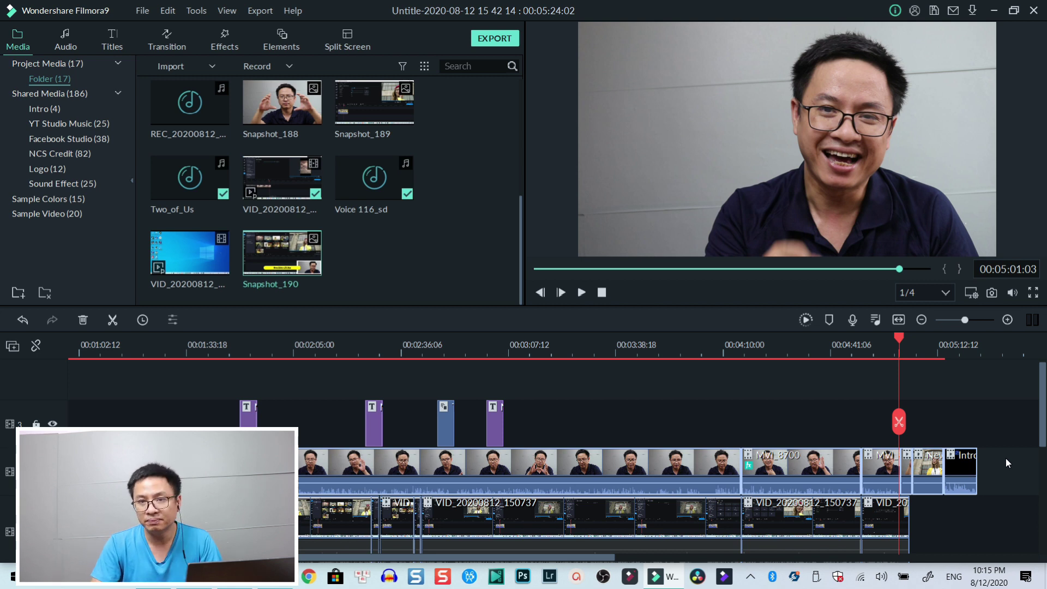
# Move the Intro clip at the end of track 2 slightly later, leaving a small gap before it.
pyautogui.scroll(-1, 947, 496)
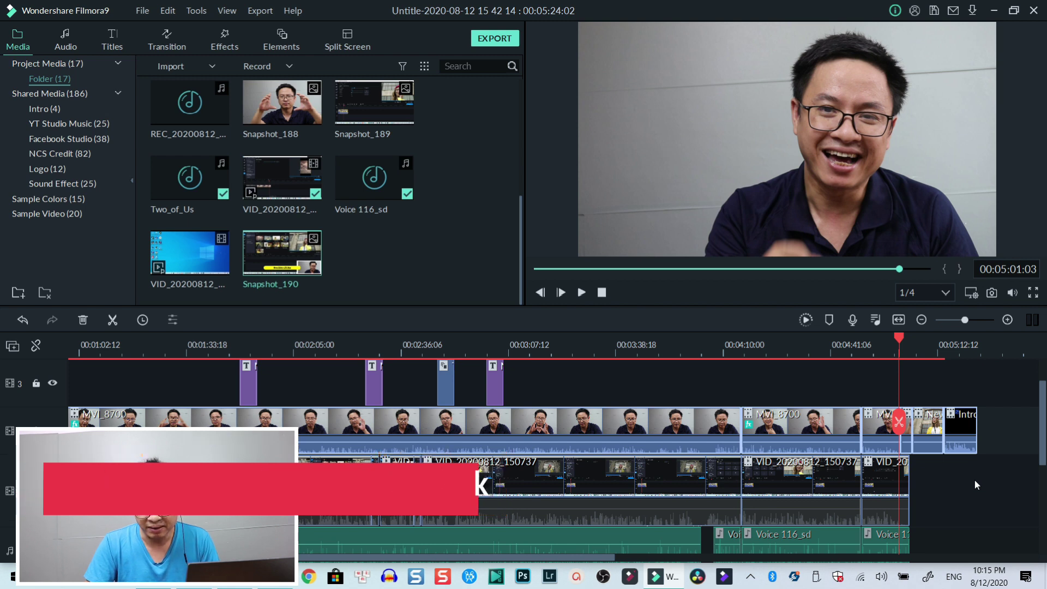
pyautogui.click(961, 418)
pyautogui.moveTo(964, 424); pyautogui.dragTo(994, 430)
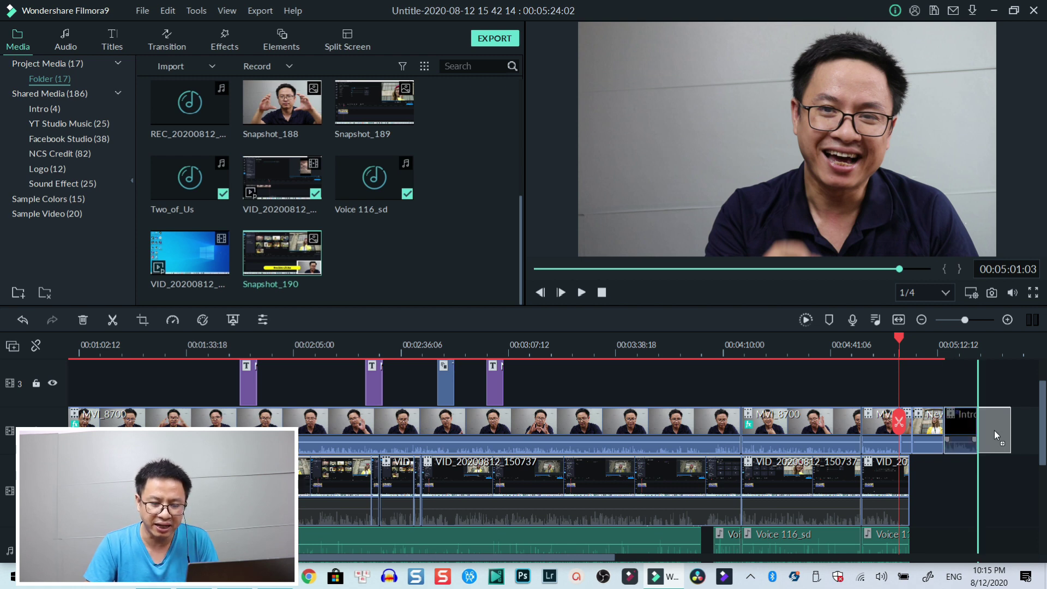
pyautogui.moveTo(994, 430); pyautogui.dragTo(974, 417)
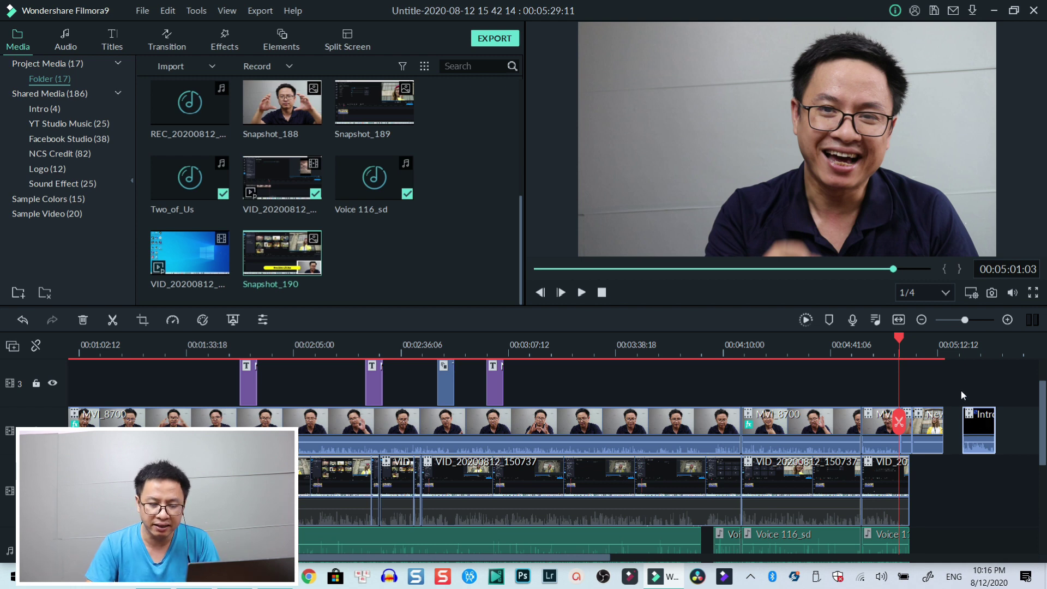
# Turn off timeline snapping and try nudging the Intro clip at the end of track 2.
pyautogui.hotkey('ctrl', 'a')
pyautogui.rightClick(950, 475)
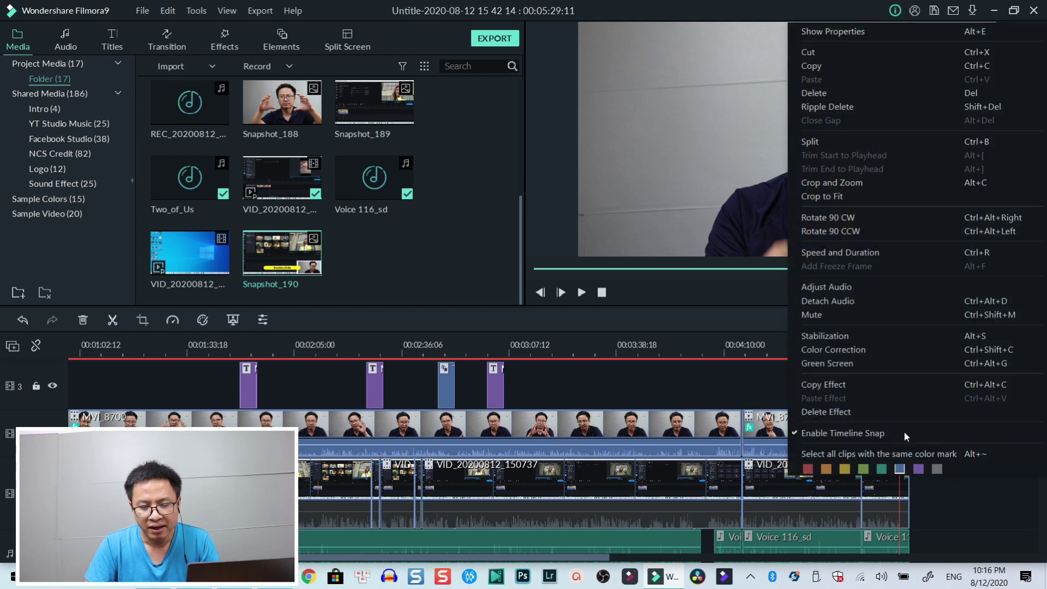
pyautogui.click(814, 433)
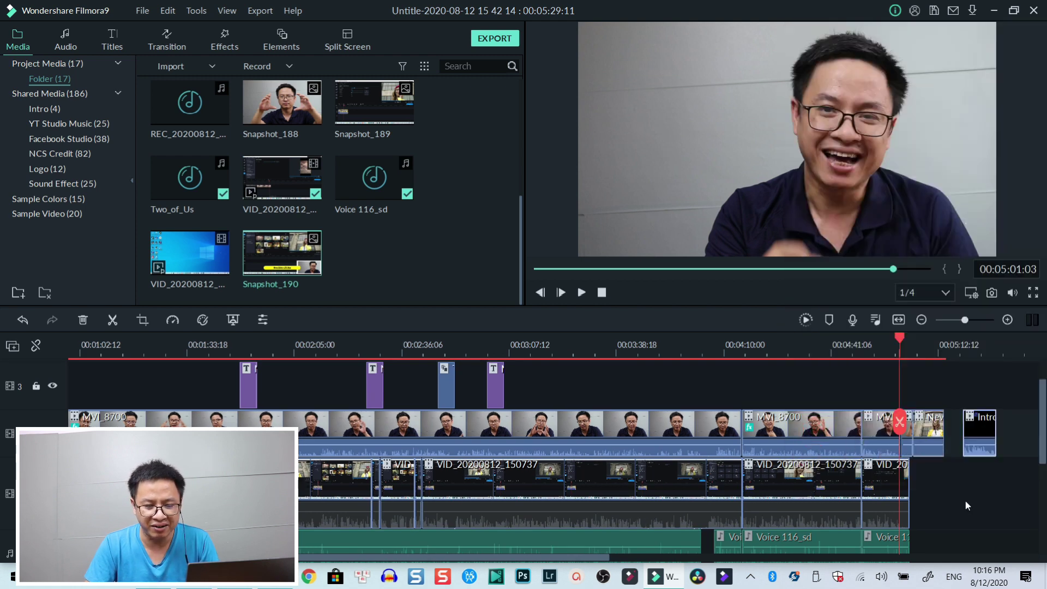
pyautogui.click(967, 435)
pyautogui.moveTo(967, 434)
pyautogui.mouseDown()
pyautogui.moveTo(1003, 432)
pyautogui.moveTo(963, 435)
pyautogui.mouseUp()
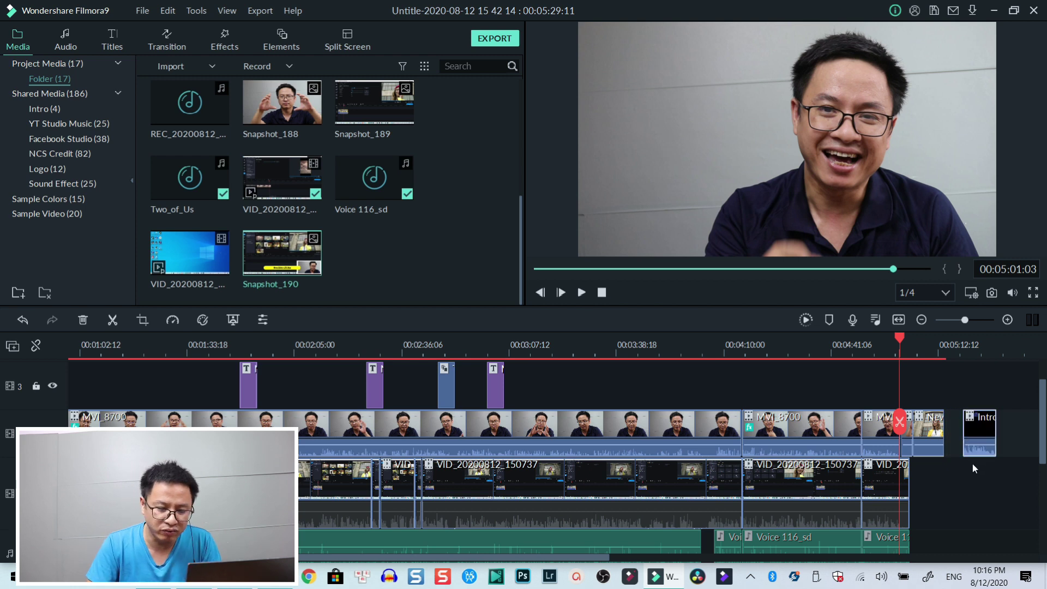
# Turn timeline snapping back on and select the Intro clip at the end of track 2.
pyautogui.rightClick(949, 485)
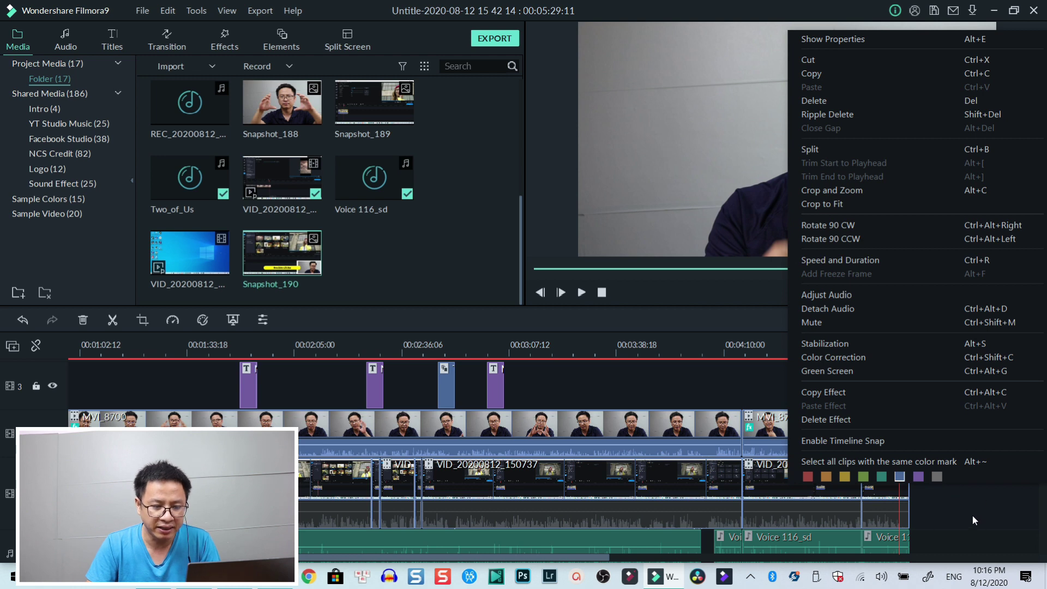
pyautogui.click(796, 437)
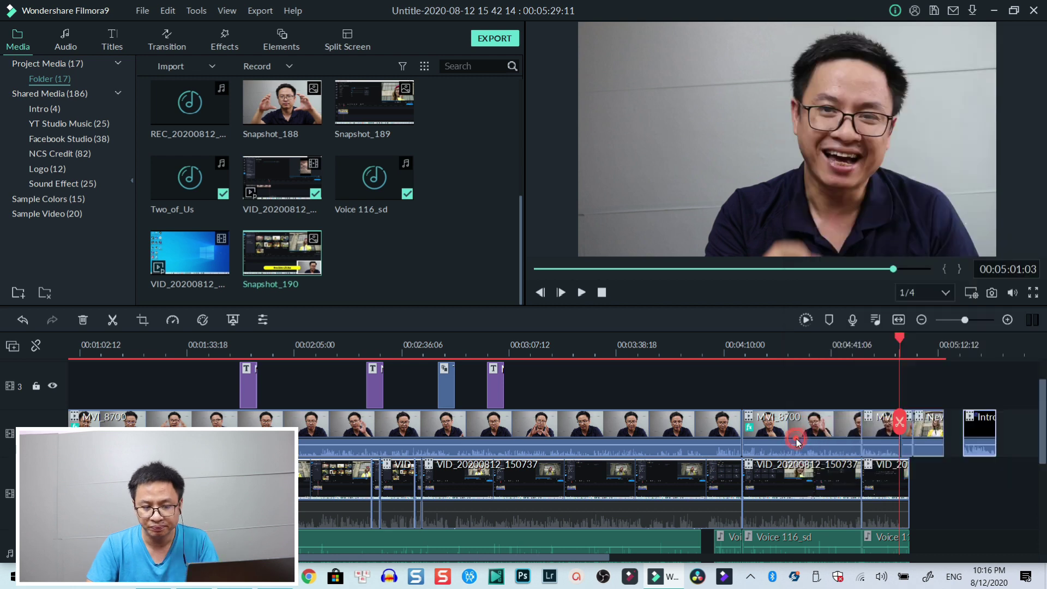
pyautogui.click(974, 493)
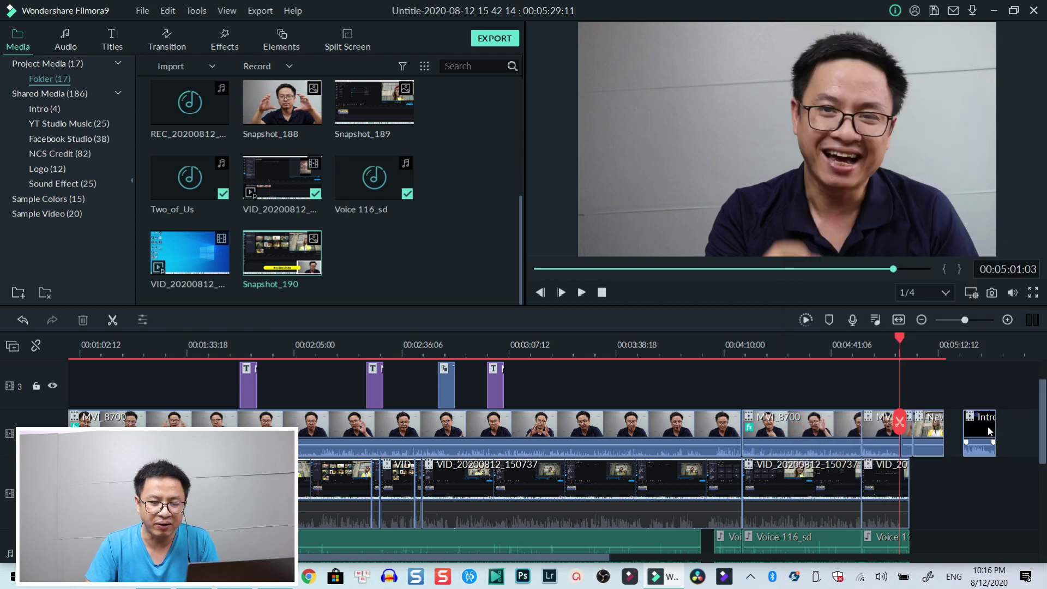
pyautogui.moveTo(987, 426)
pyautogui.mouseDown()
pyautogui.moveTo(973, 429)
pyautogui.moveTo(986, 424)
pyautogui.mouseUp()
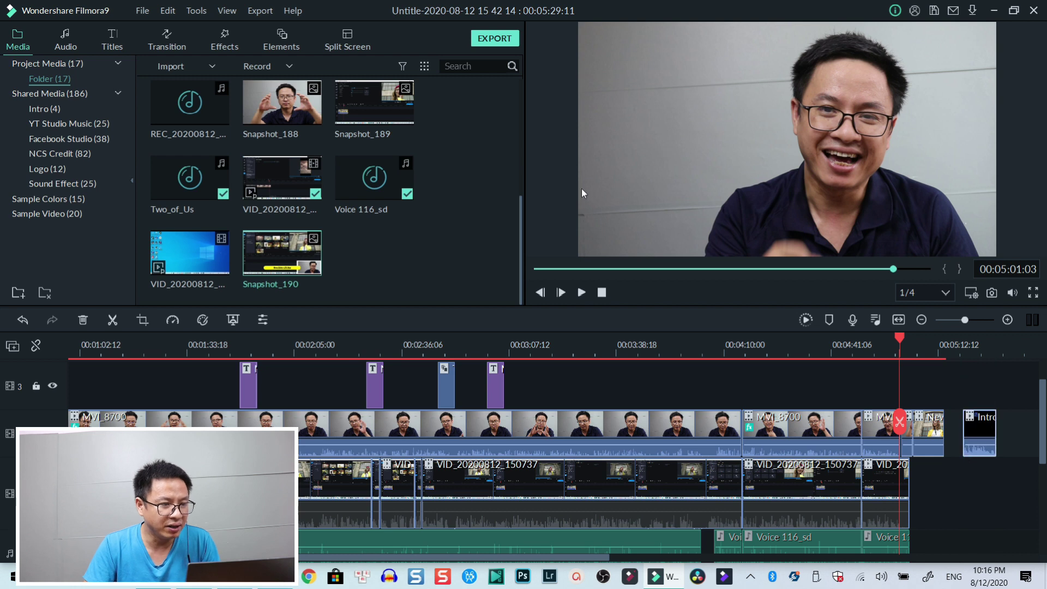
# Look through the view options for the canvas snapping setting, and leave it as it is.
pyautogui.click(293, 11)
pyautogui.moveTo(251, 12)
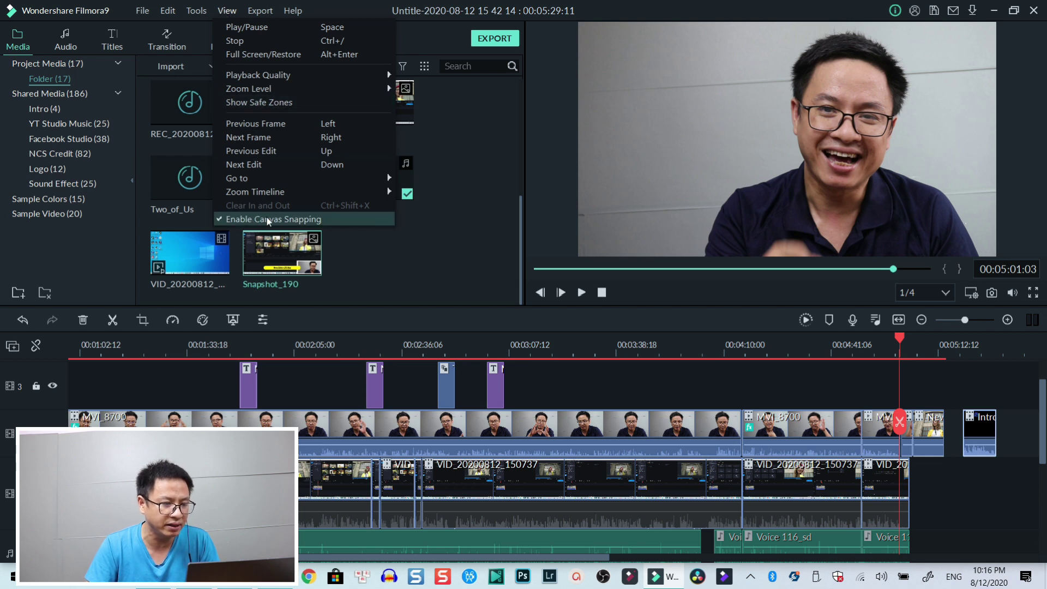
pyautogui.click(965, 505)
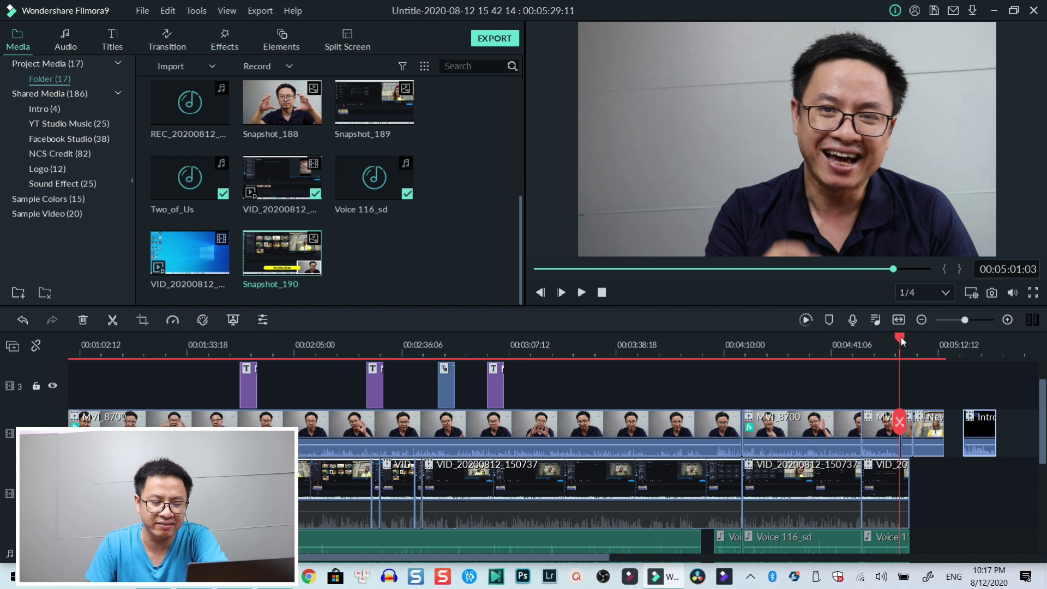
# Move the playhead to 00:04:56:14 and hide the split button on the timeline playhead in the editing preferences.
pyautogui.moveTo(901, 341)
pyautogui.mouseDown()
pyautogui.moveTo(872, 342)
pyautogui.moveTo(884, 342)
pyautogui.mouseUp()
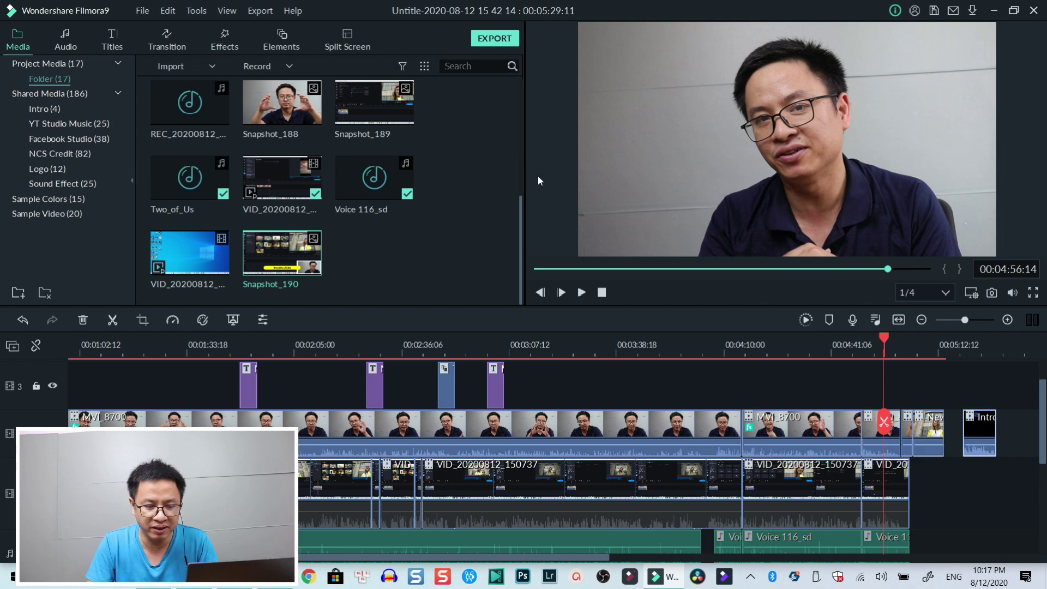
pyautogui.click(142, 11)
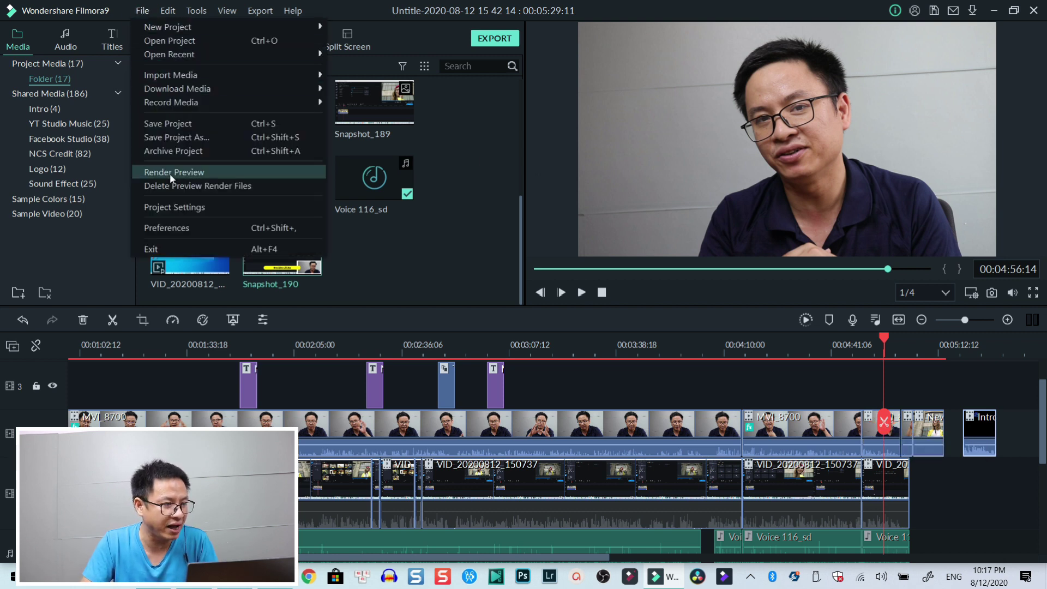
pyautogui.click(178, 228)
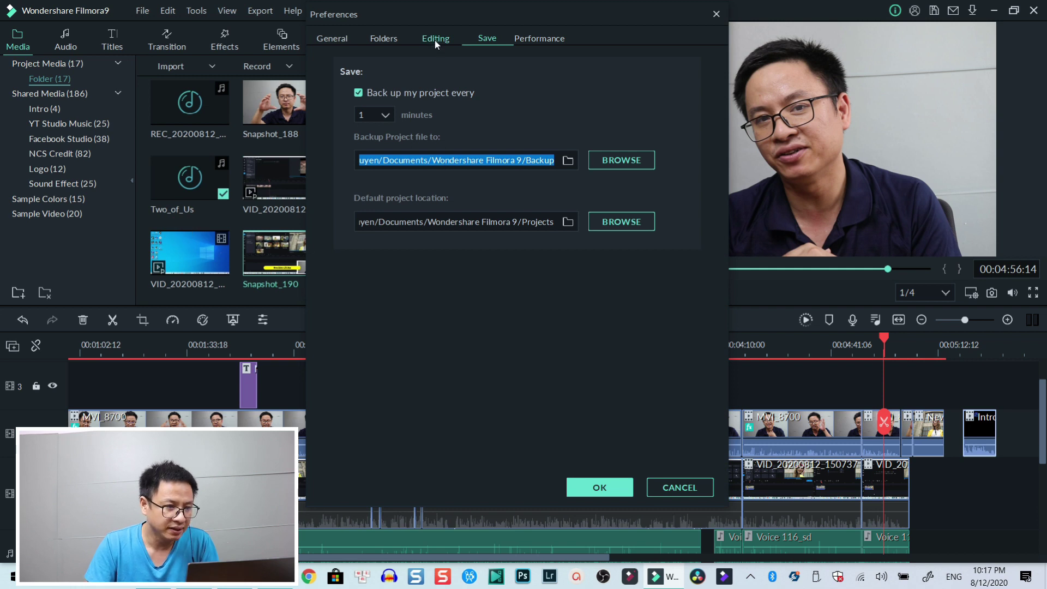
pyautogui.click(434, 39)
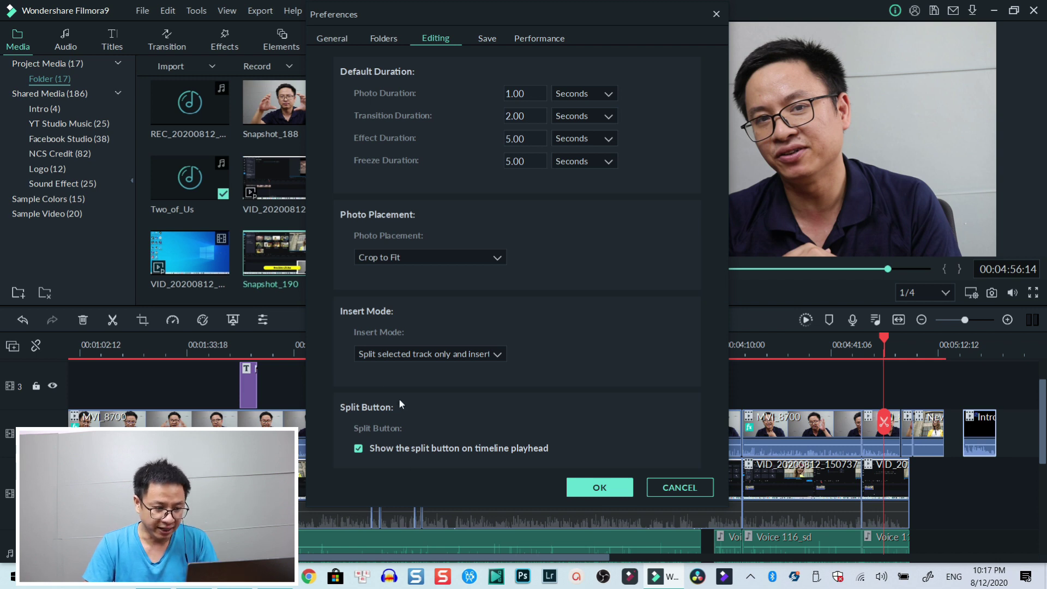
pyautogui.click(359, 449)
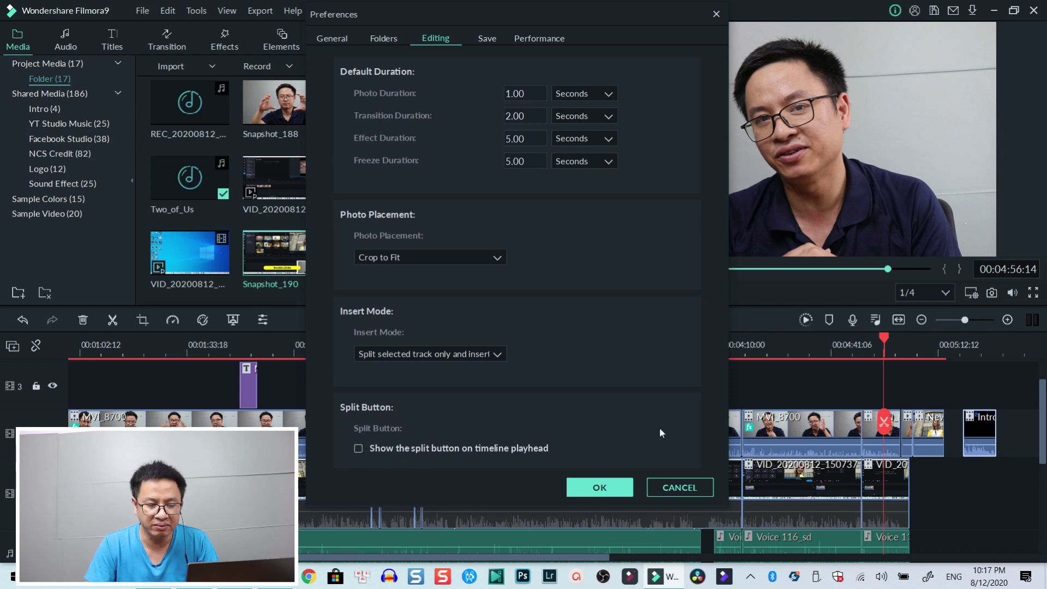
pyautogui.click(600, 487)
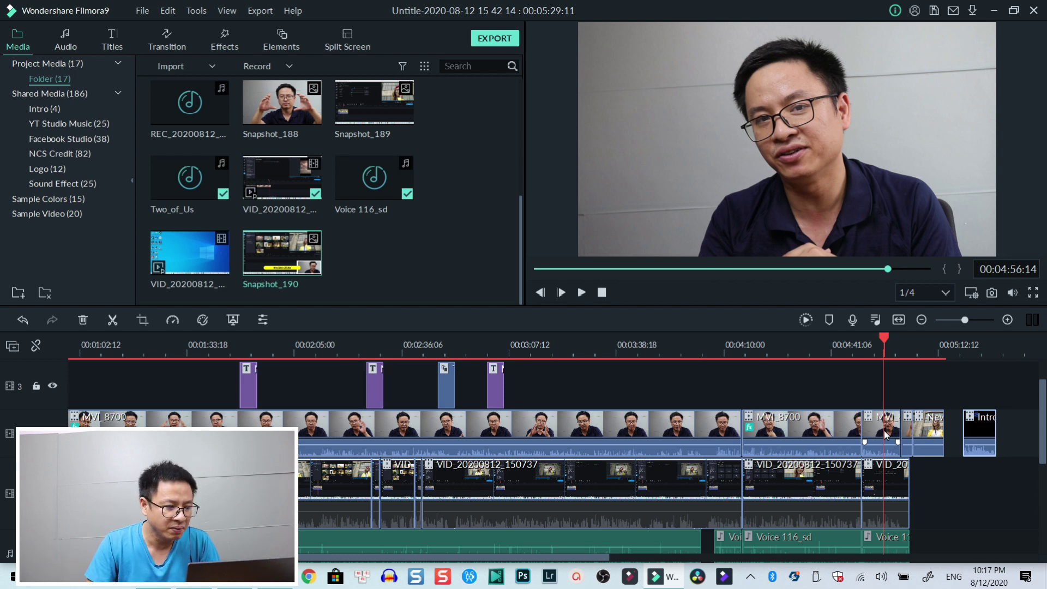
# Return to the start of the timeline and examine the clips on the video and audio tracks.
pyautogui.click(537, 510)
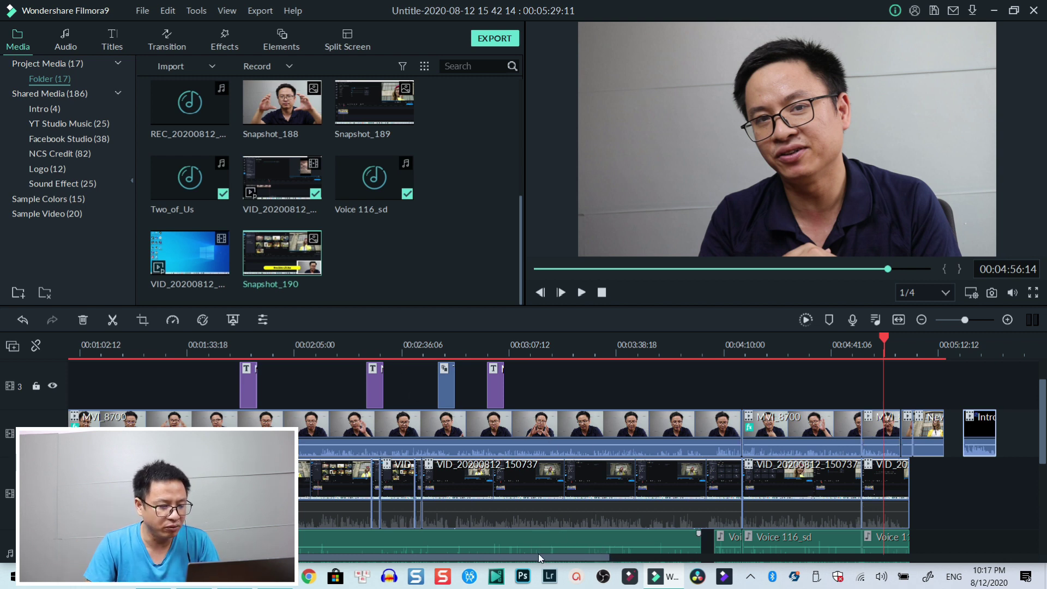
pyautogui.moveTo(535, 555); pyautogui.dragTo(441, 555)
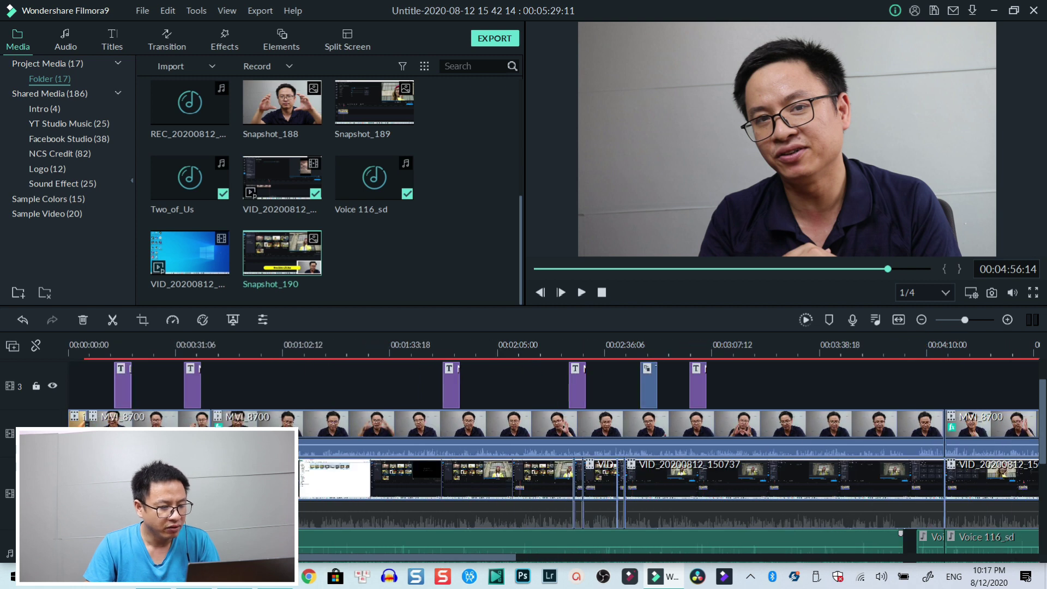
pyautogui.scroll(-1, 152, 503)
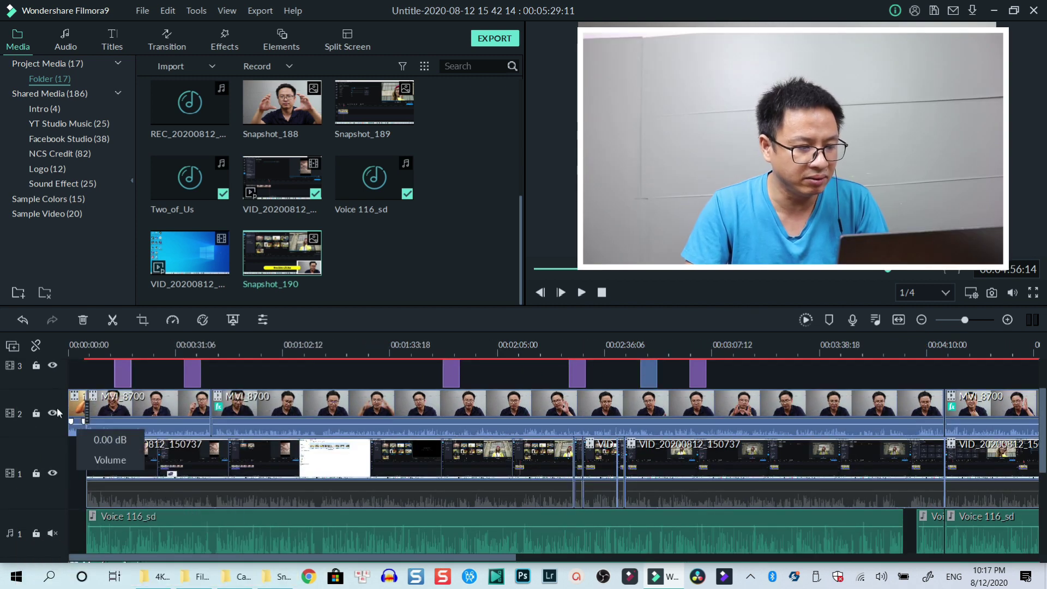
pyautogui.click(213, 416)
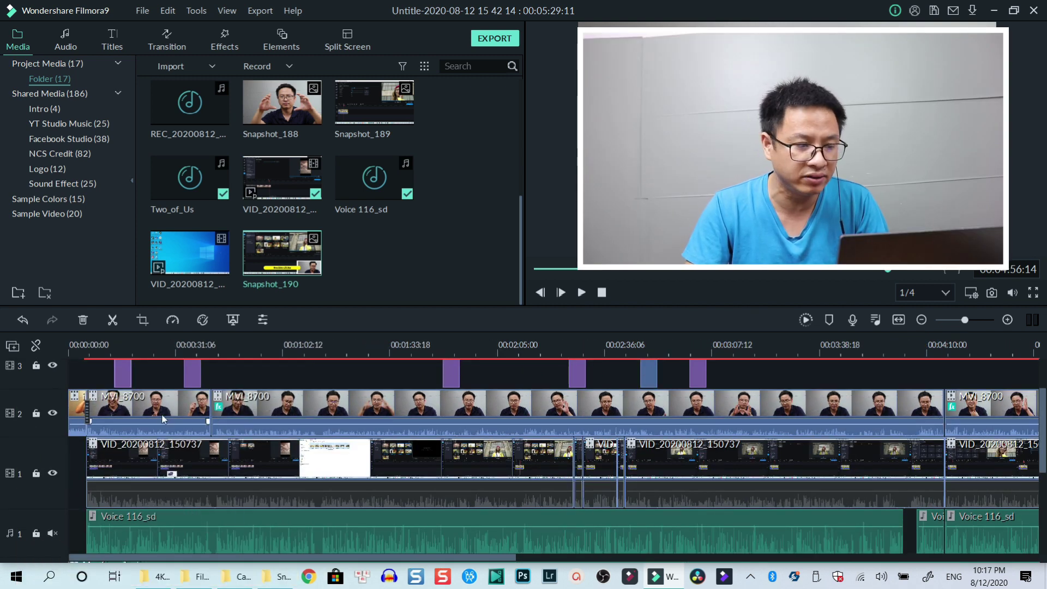
pyautogui.click(151, 448)
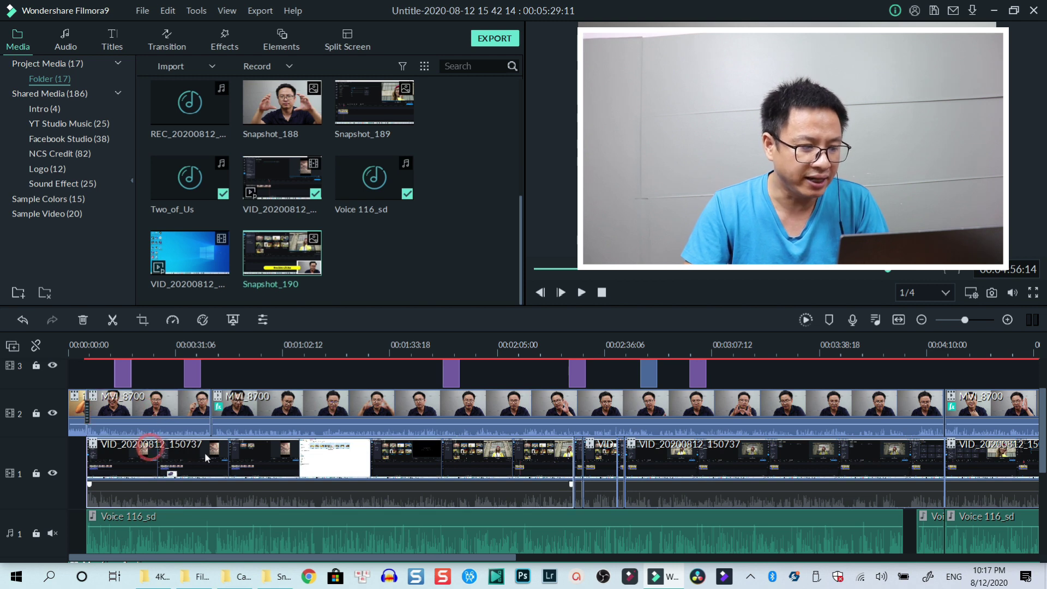
pyautogui.scroll(-2, 197, 463)
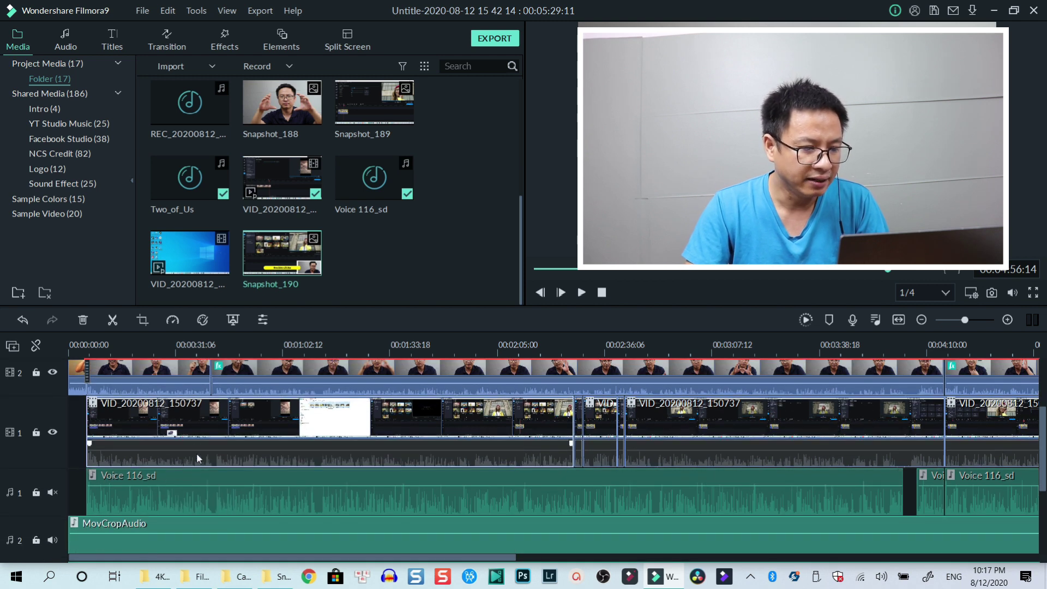
pyautogui.scroll(2, 216, 469)
pyautogui.click(152, 406)
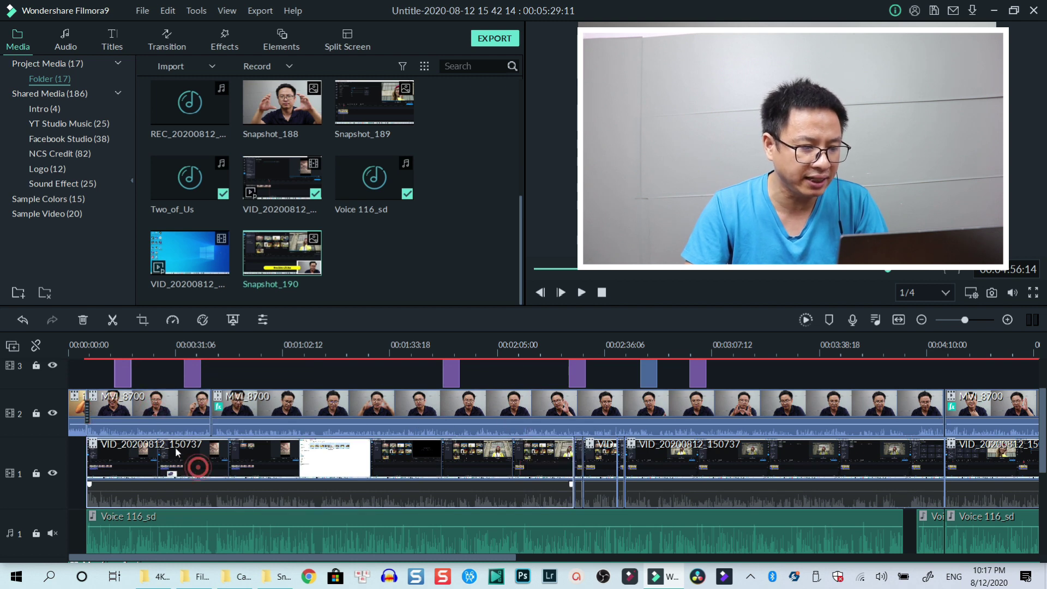
pyautogui.scroll(3, 474, 406)
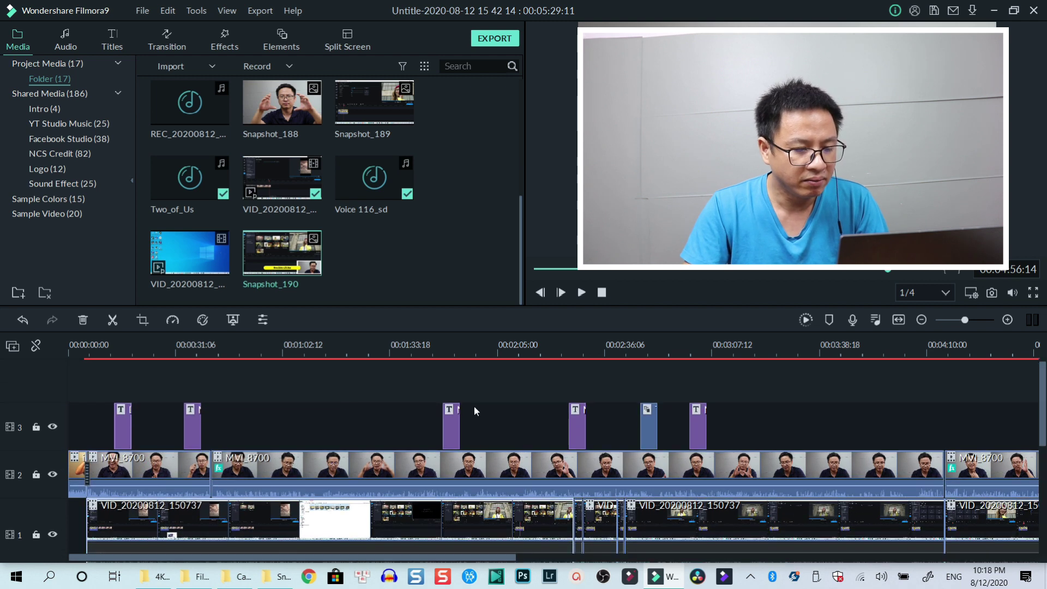
# Copy the six clips on track 3 and paste them at about 00:03:28, and paste a copy of two title clips at about 00:04:06.
pyautogui.moveTo(746, 397); pyautogui.dragTo(148, 445)
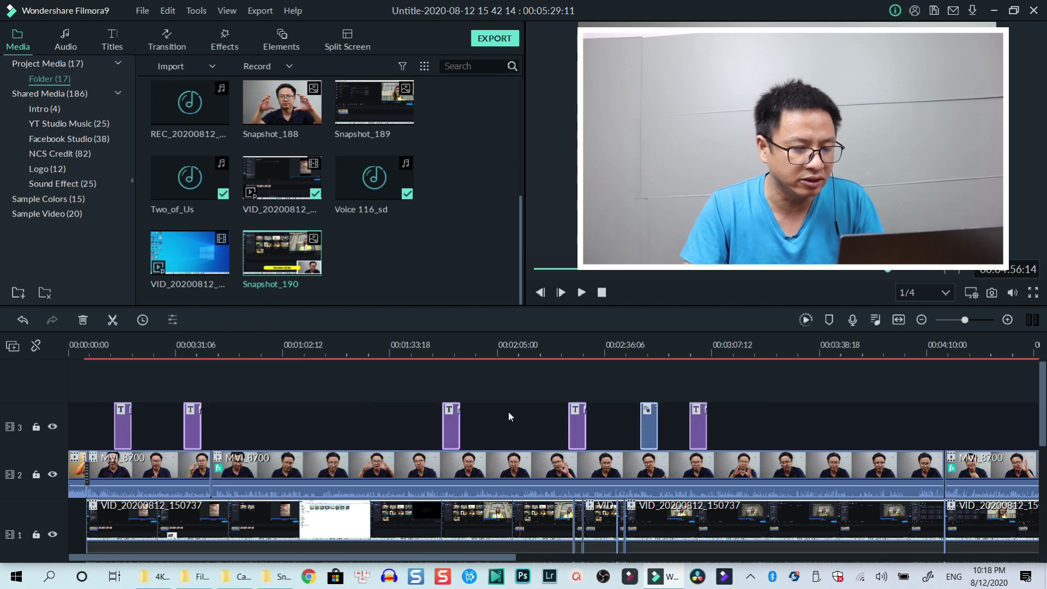
pyautogui.click(785, 352)
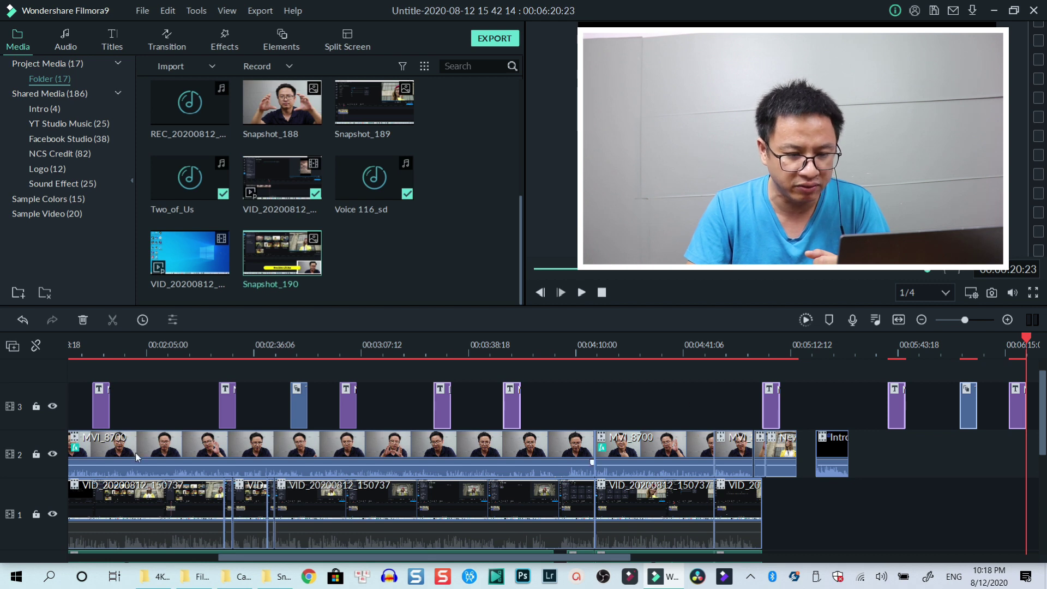
pyautogui.click(55, 467)
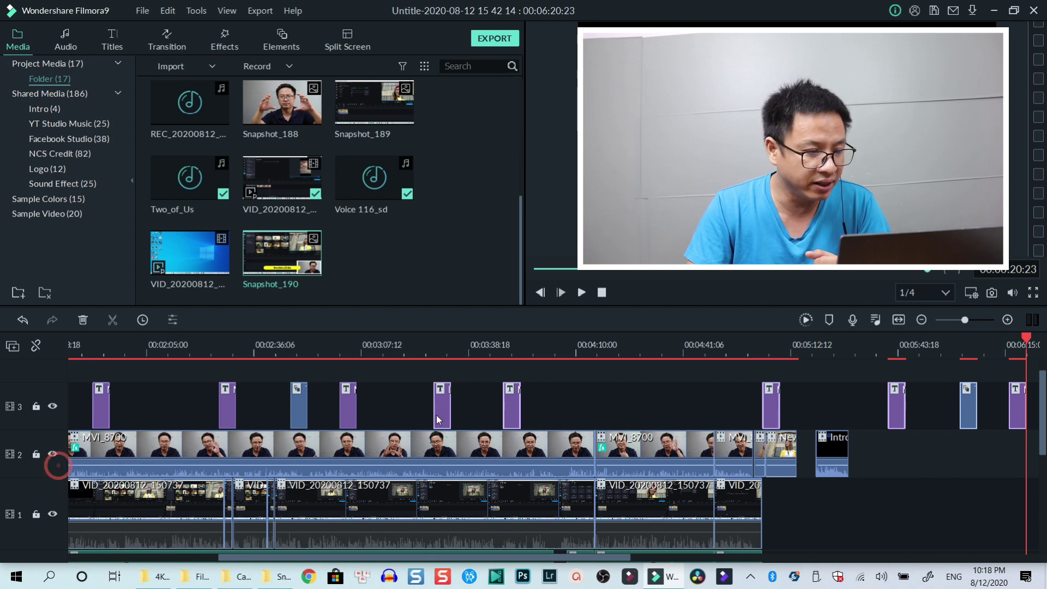
pyautogui.click(566, 375)
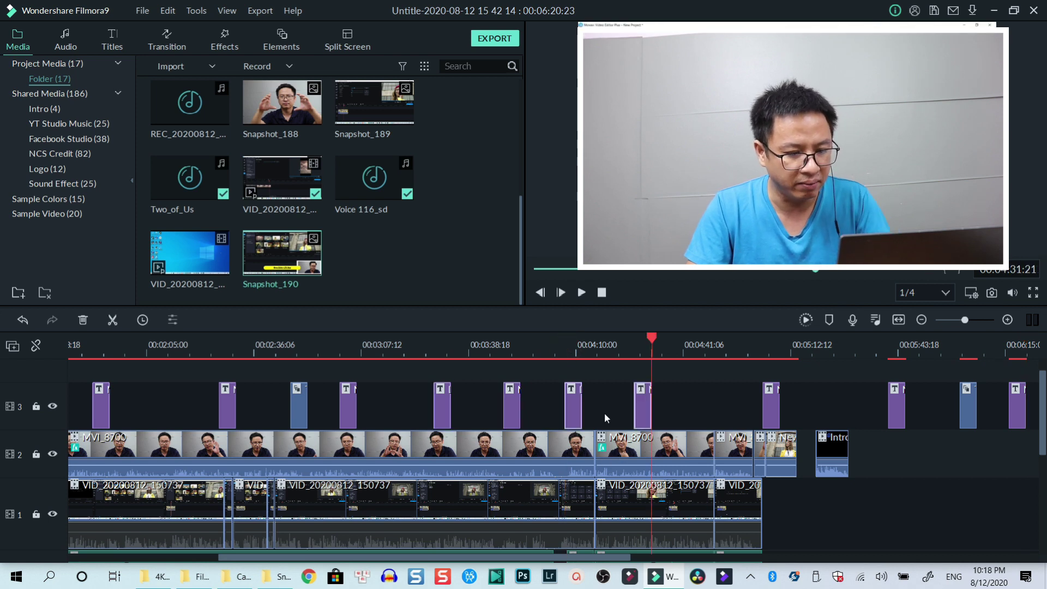
# Try to move the two selected title clips from track 3 onto the MVI_8700 footage on track 2, and undo the move.
pyautogui.moveTo(639, 432); pyautogui.dragTo(594, 460)
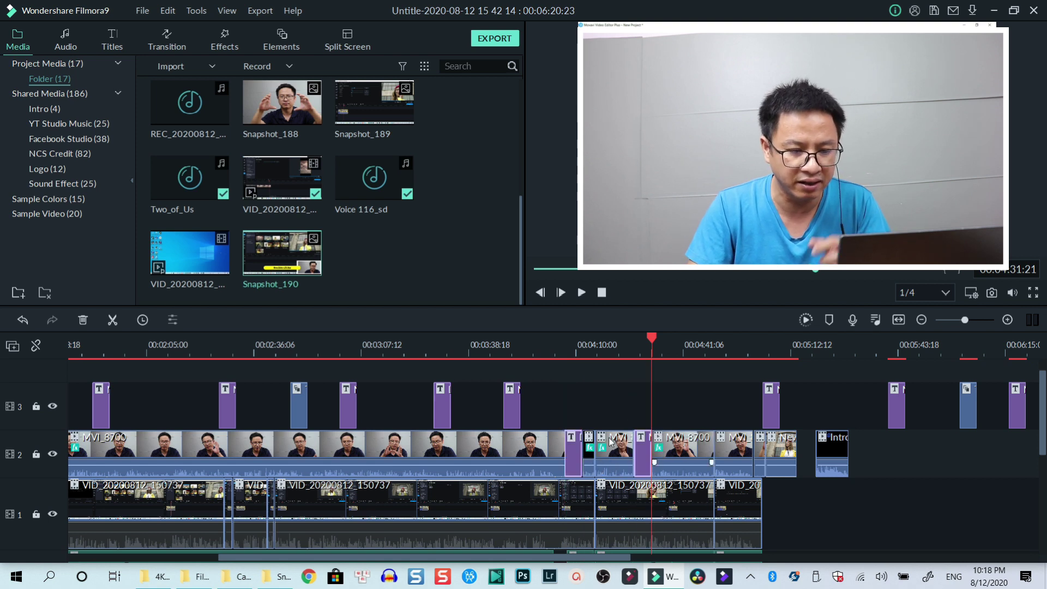
pyautogui.press('Up')
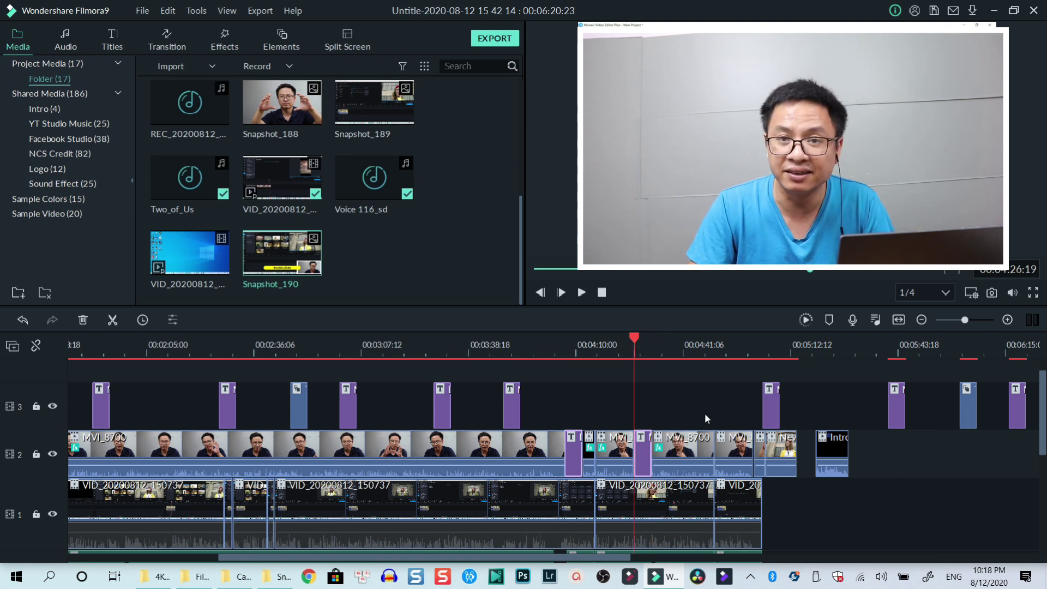
pyautogui.press('space')
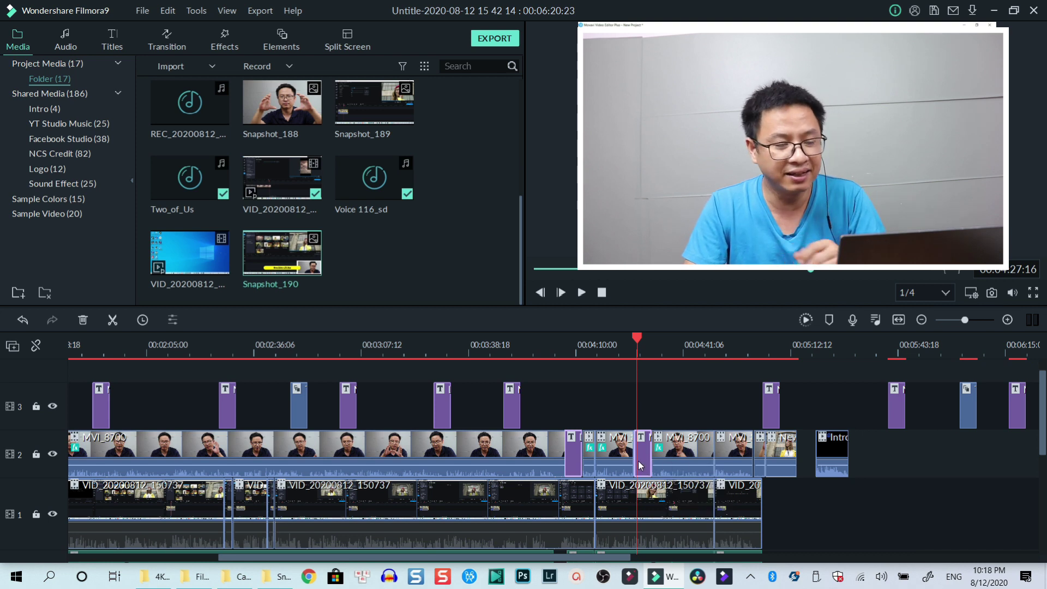
pyautogui.hotkey('ctrl', 'z')
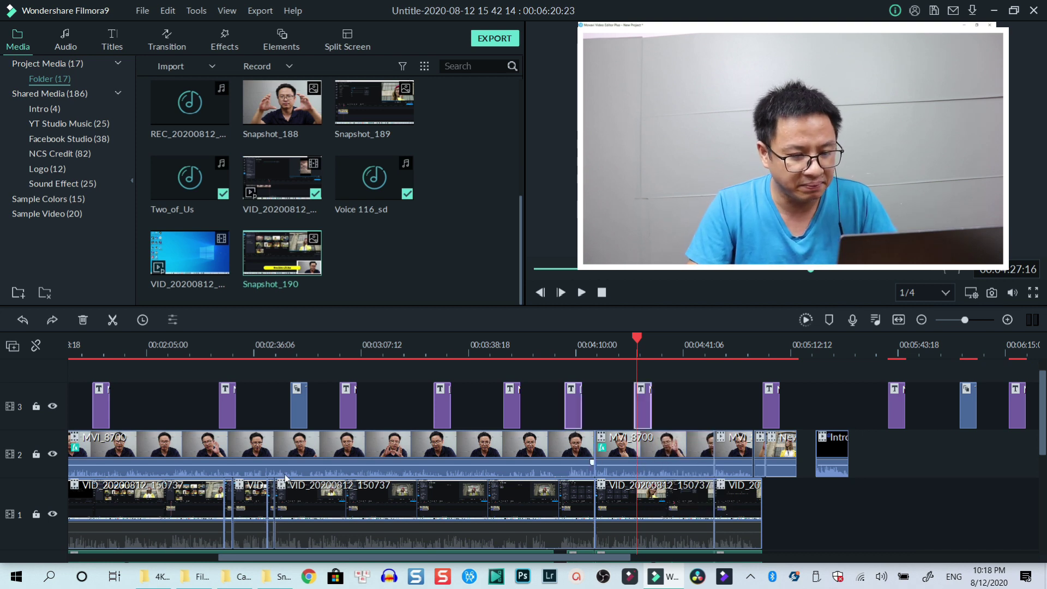
# Lock video tracks 2 and 1 and audio tracks 1 and 2, leaving video track 3 editable.
pyautogui.scroll(-2, 287, 478)
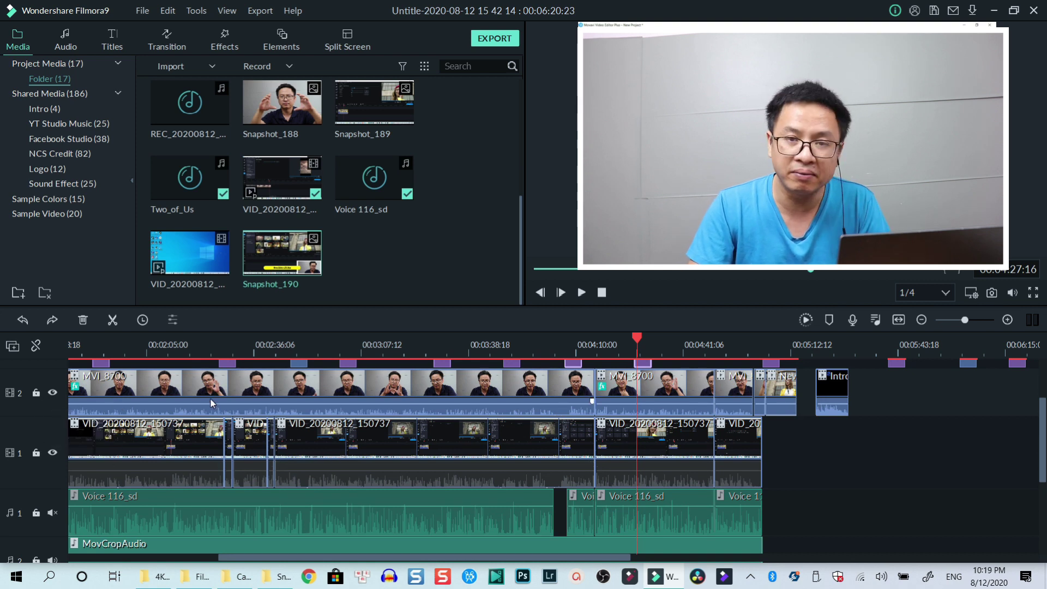
pyautogui.click(37, 394)
pyautogui.click(36, 452)
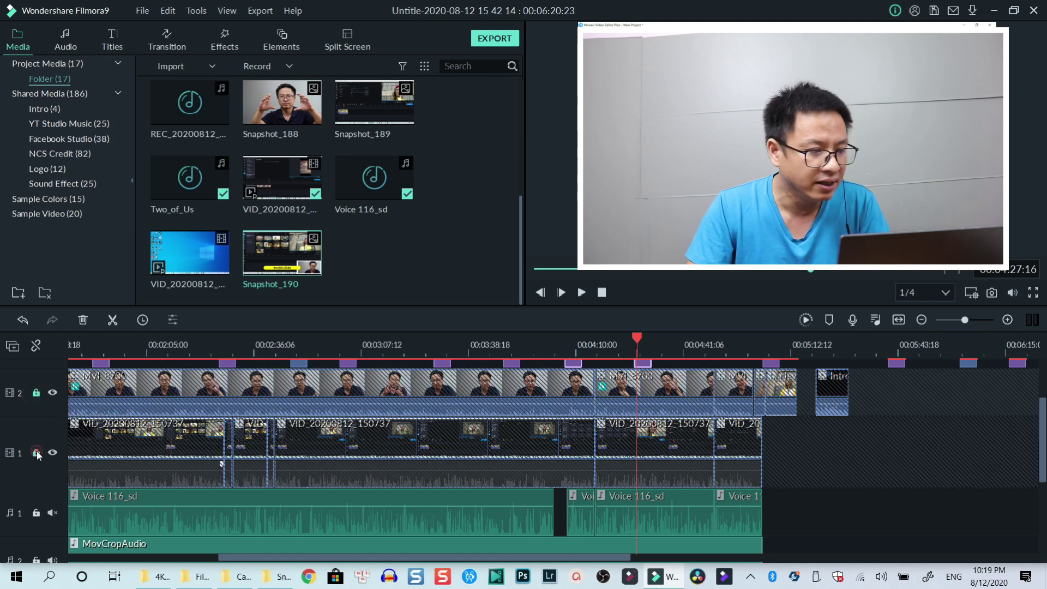
pyautogui.click(36, 513)
pyautogui.scroll(-1, 51, 513)
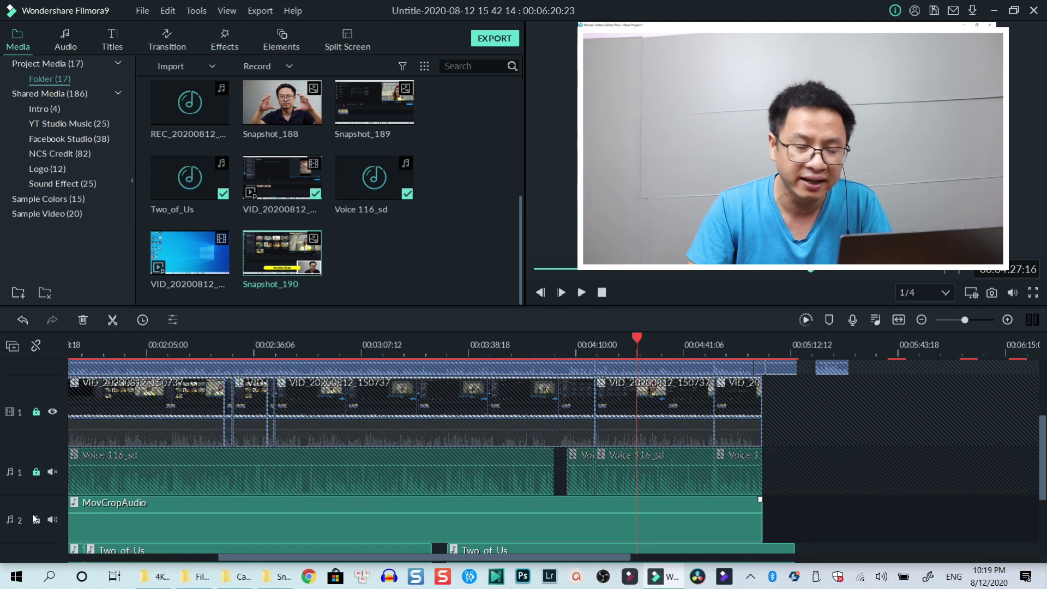
pyautogui.click(36, 519)
# Copy the three neighbouring clips between about 00:02:25 and 00:03:05 on track 3 and paste them at 00:02:08:12.
pyautogui.scroll(3, 186, 480)
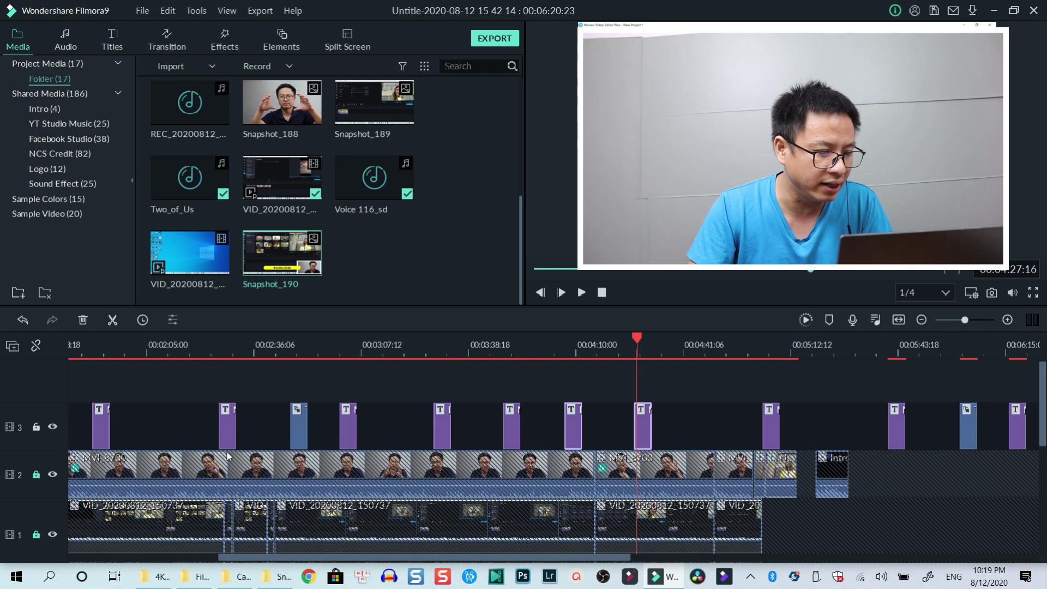
pyautogui.moveTo(213, 427); pyautogui.dragTo(383, 410)
pyautogui.click(159, 352)
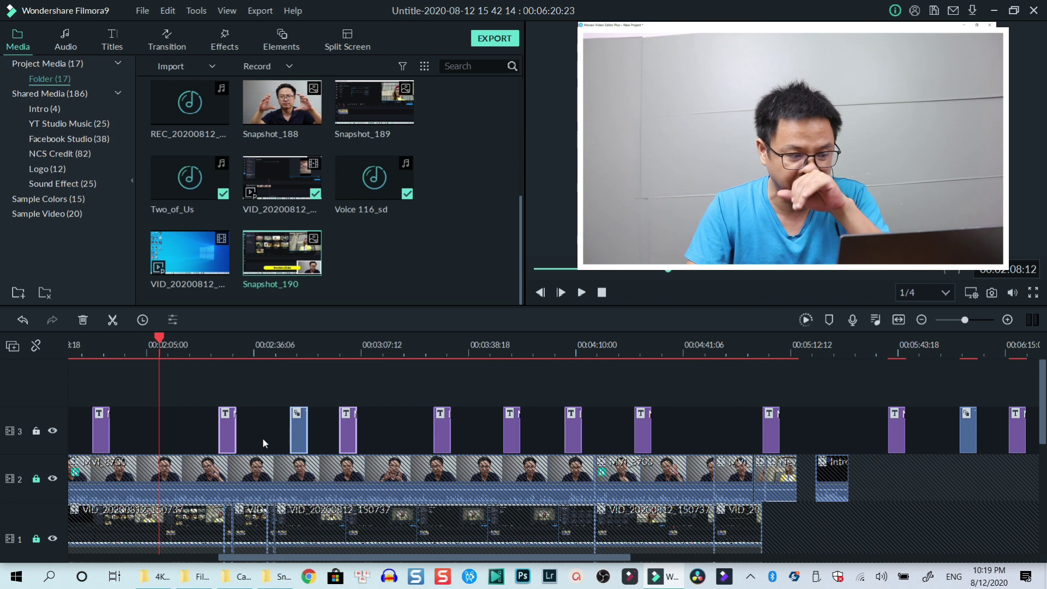
pyautogui.hotkey('ctrl', 'v')
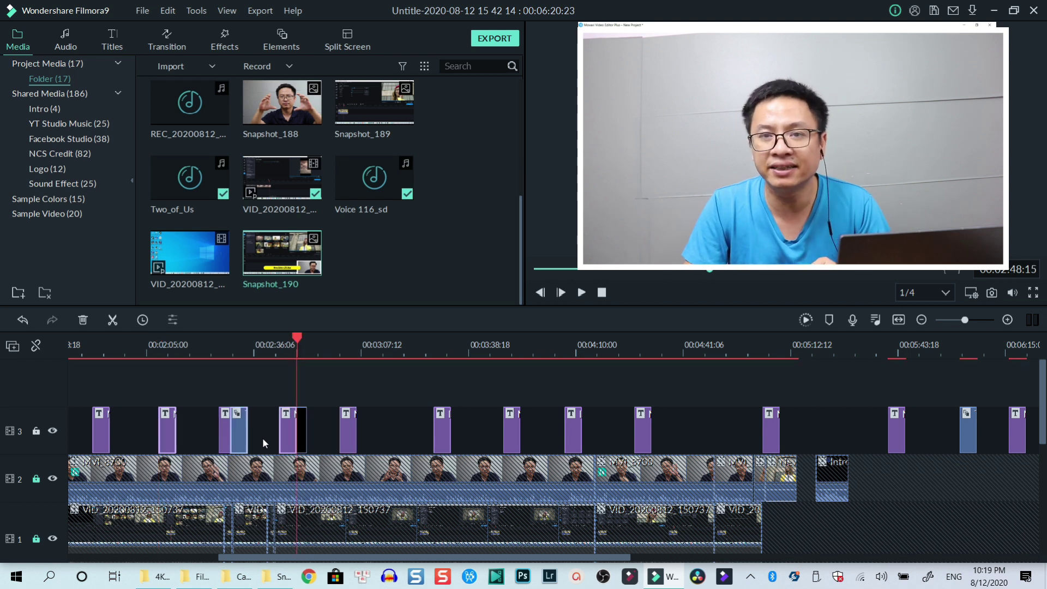